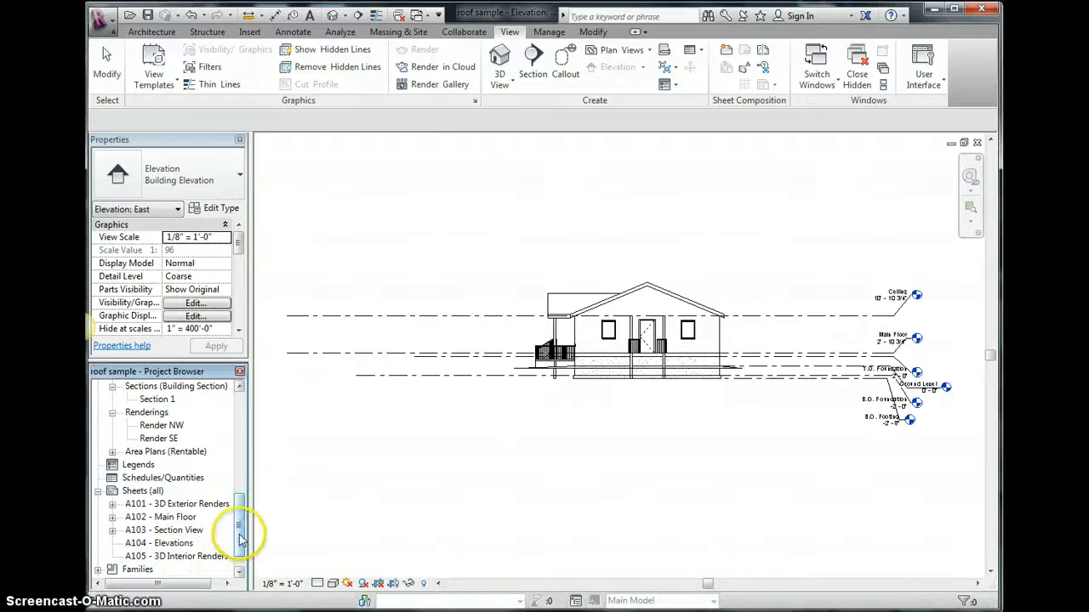
- Show the East elevation's crop region and pull its left and right edges in close to the house
drag(241, 538, 239, 502)
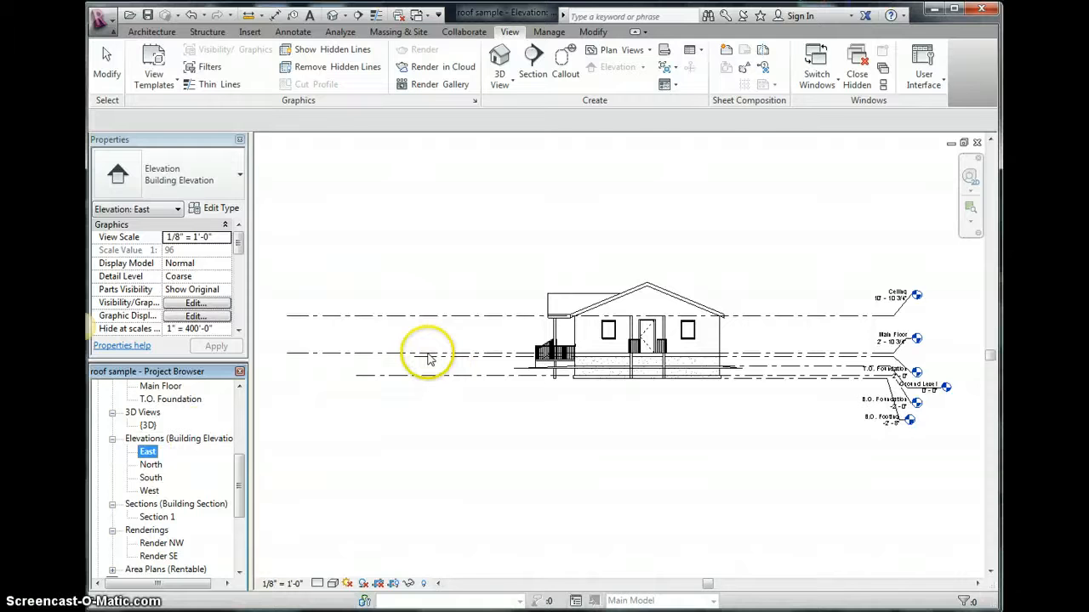
click(392, 584)
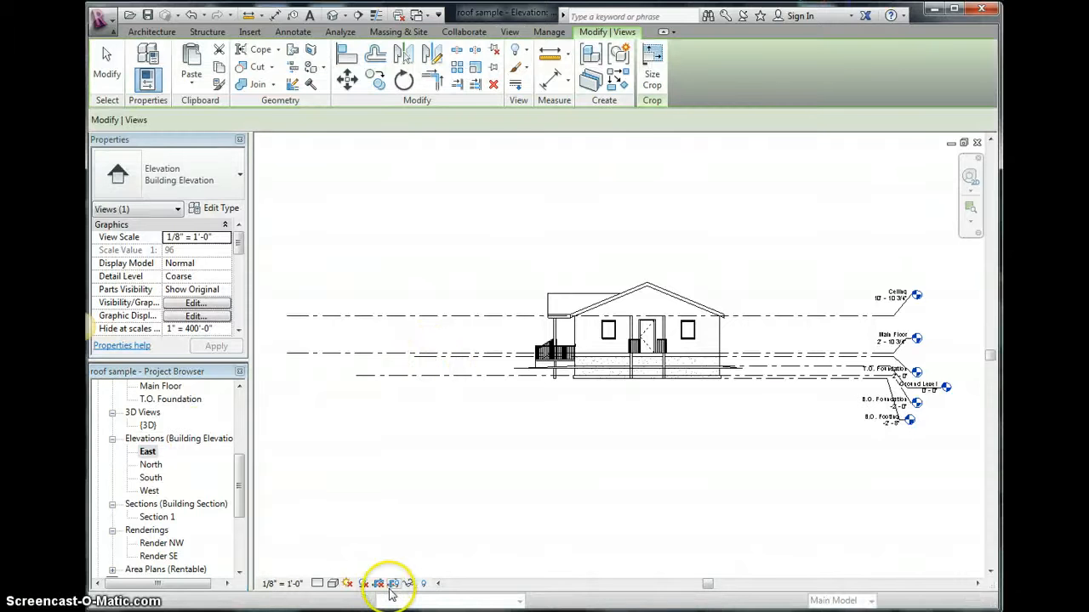
click(328, 365)
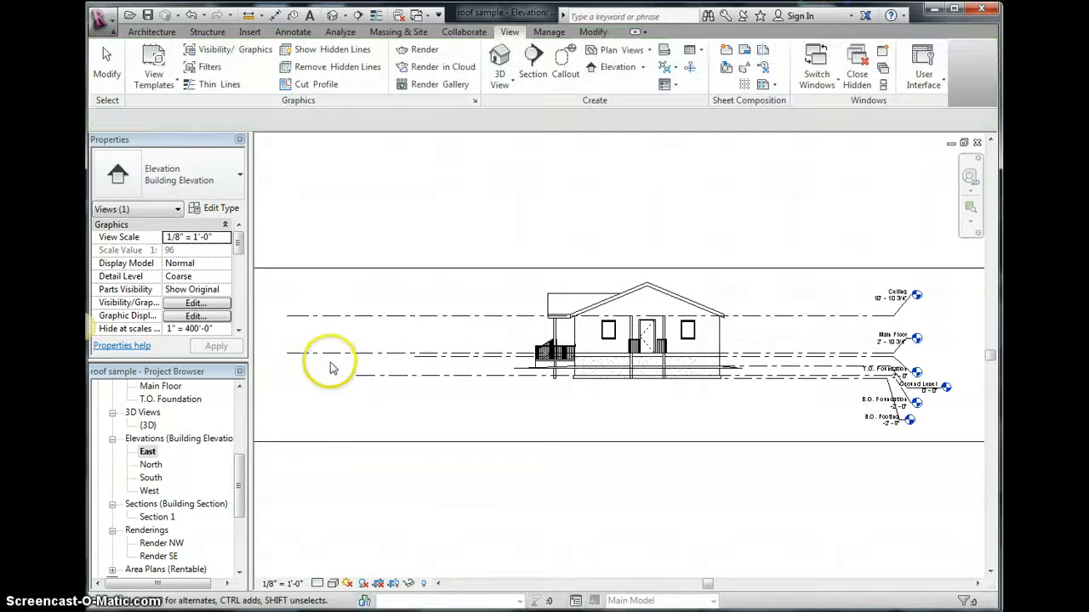
scroll(331, 364, down, 2)
click(260, 359)
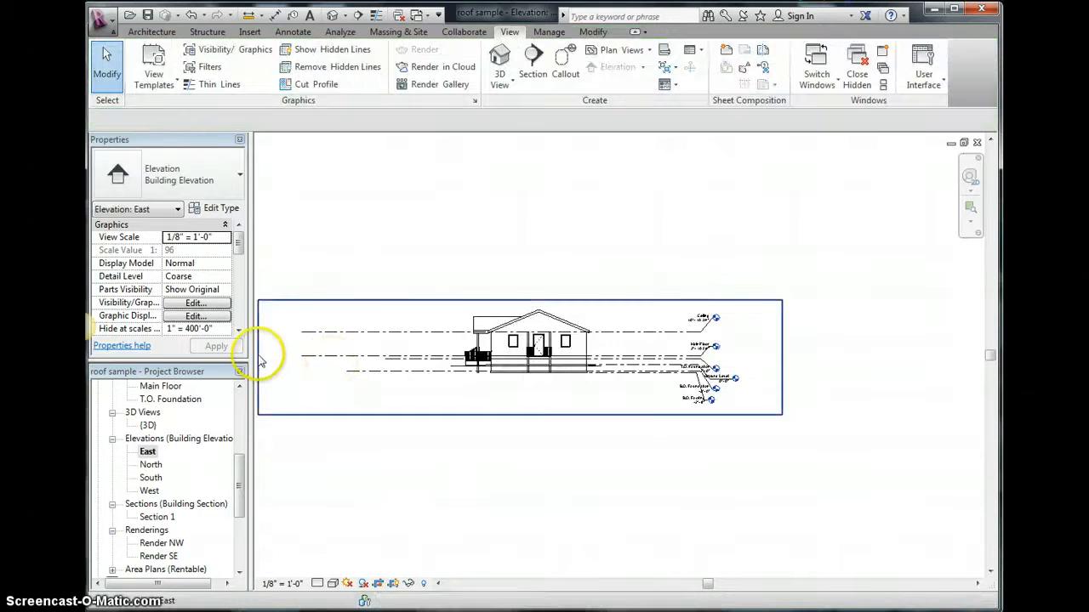
drag(260, 359, 351, 359)
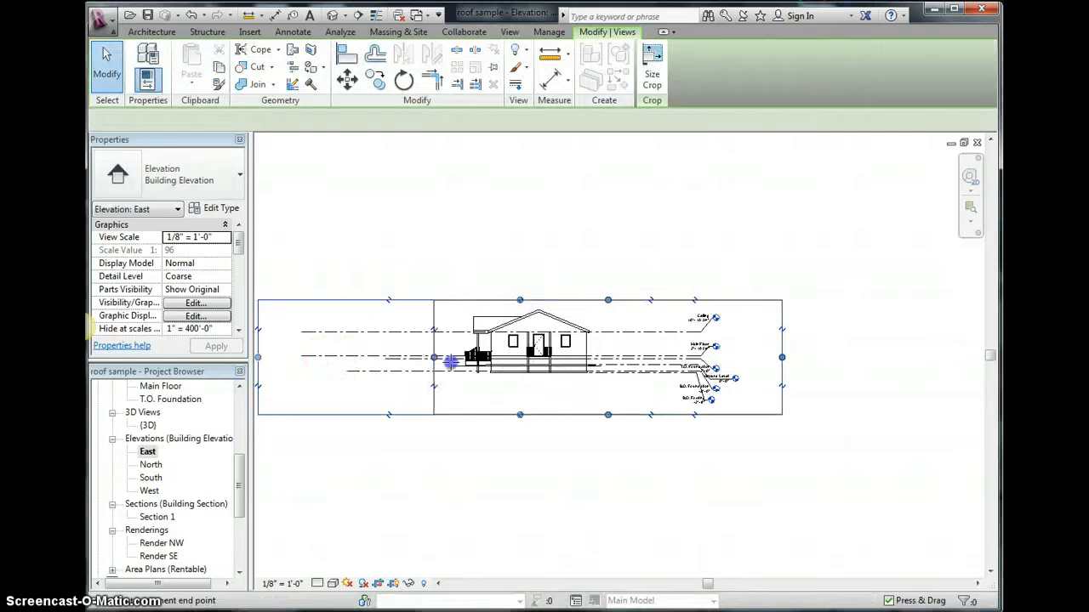
drag(451, 359, 451, 359)
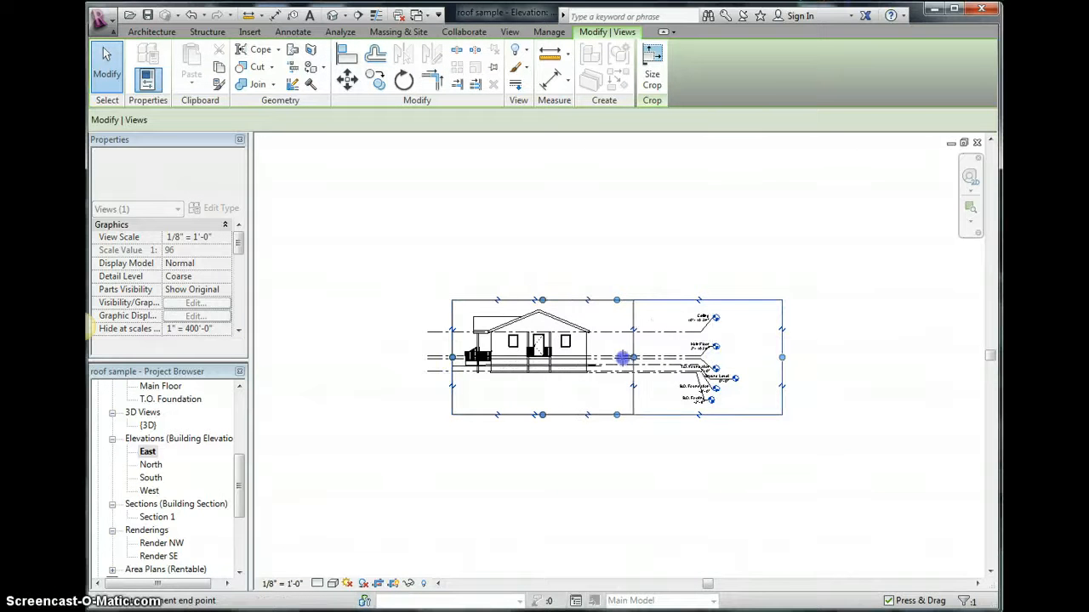
drag(610, 361, 609, 360)
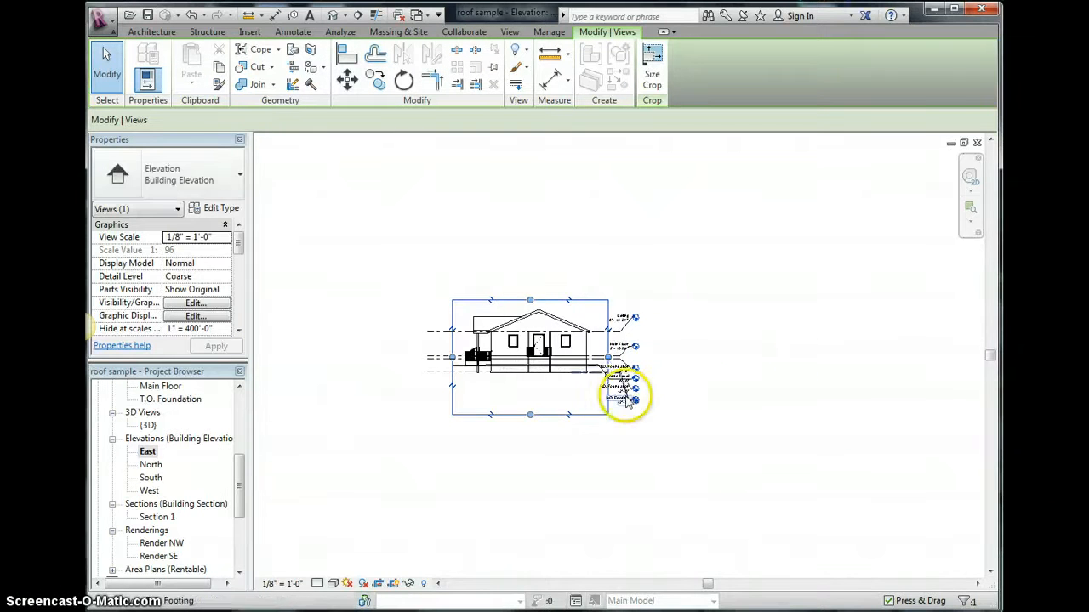
scroll(625, 361, up, 5)
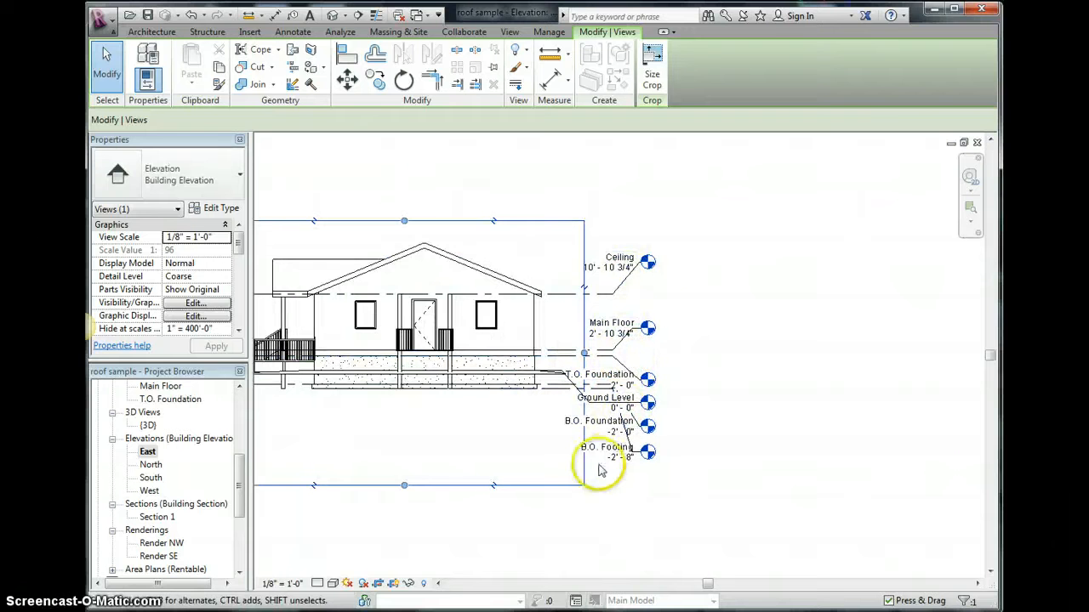
- Open the South elevation and offset the B.O. Footing level head downward with an elbow
double_click(151, 478)
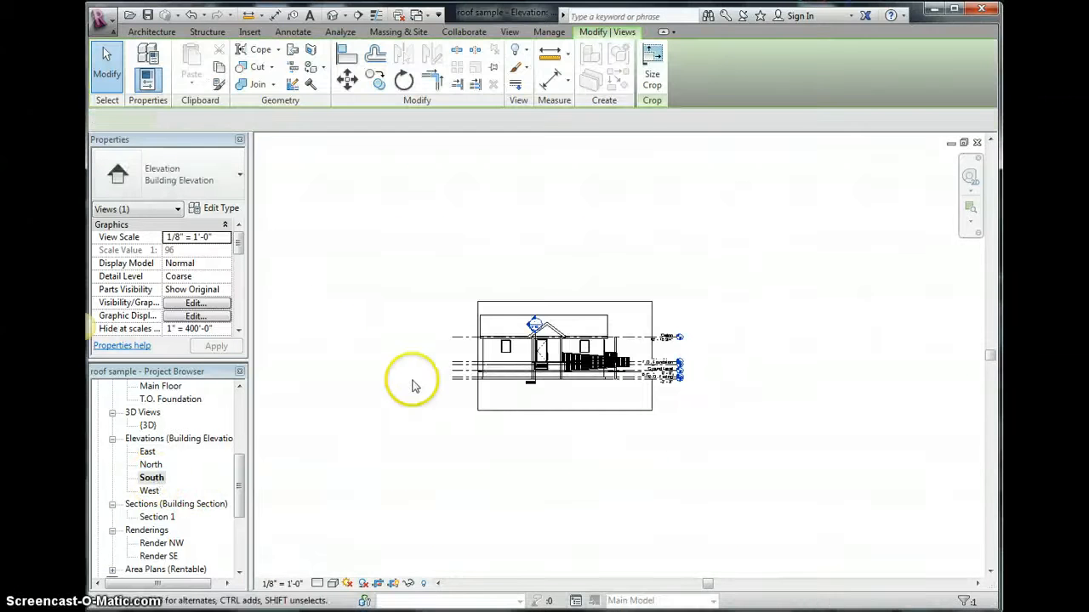
scroll(628, 384, up, 4)
scroll(658, 375, up, 2)
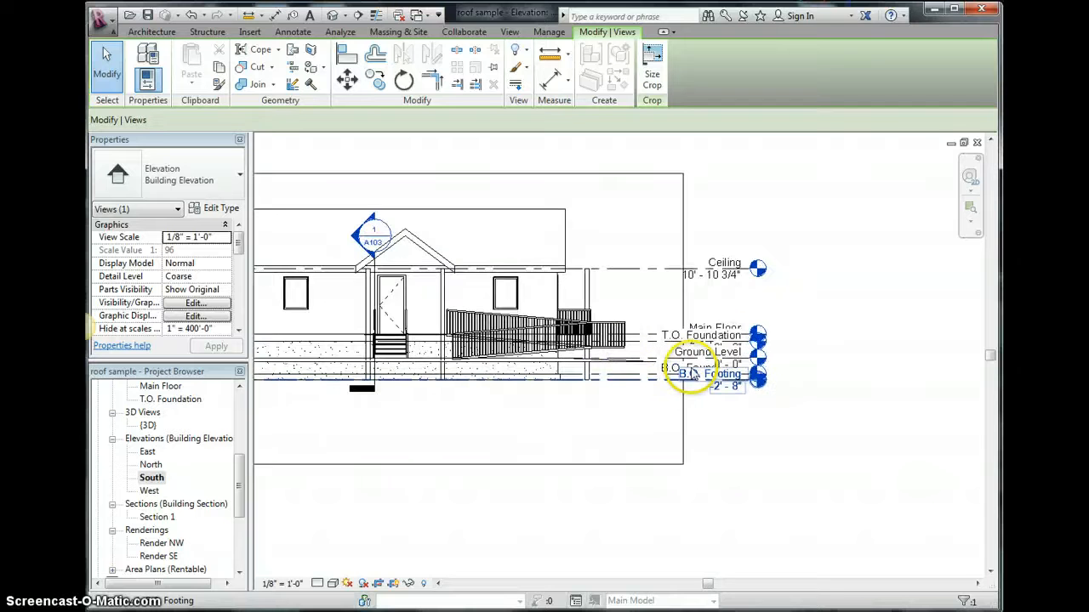
click(643, 382)
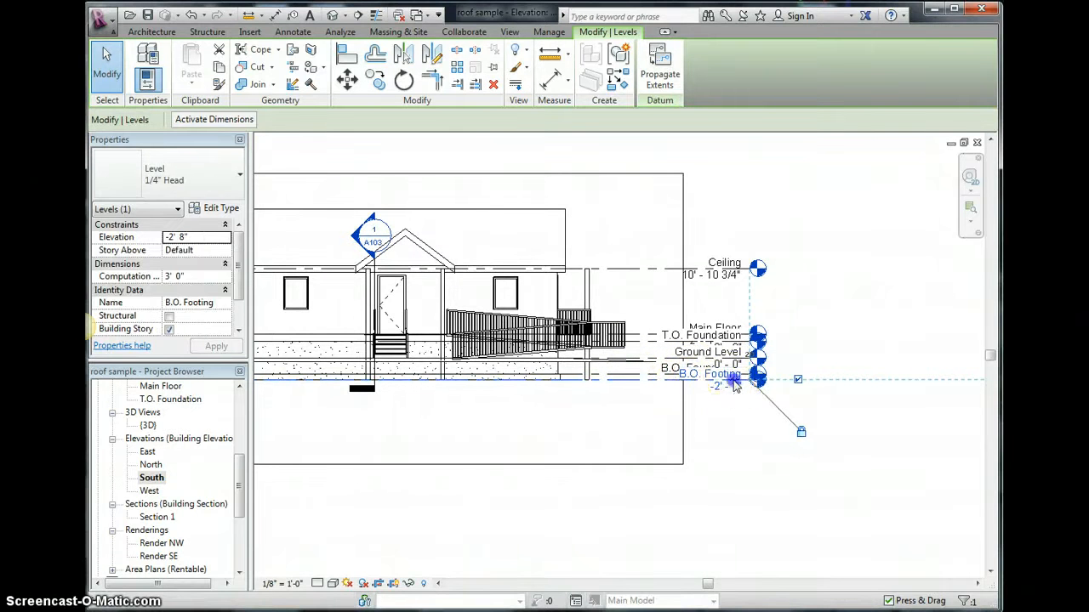
drag(735, 387, 736, 393)
drag(732, 483, 730, 459)
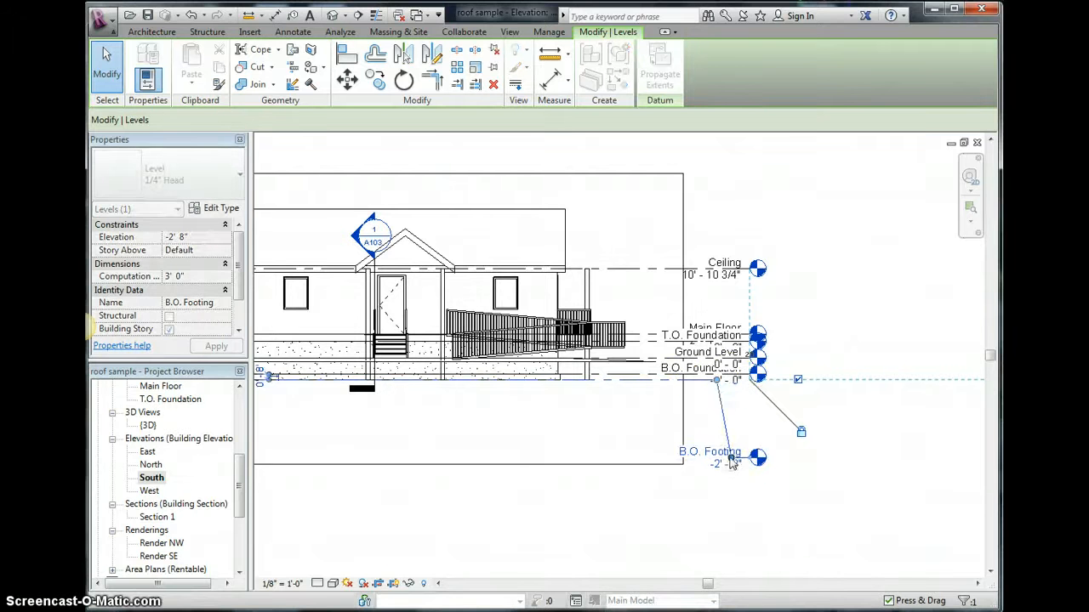
- Offset the B.O. Foundation level head downward with an elbow so its label no longer overlaps
click(696, 376)
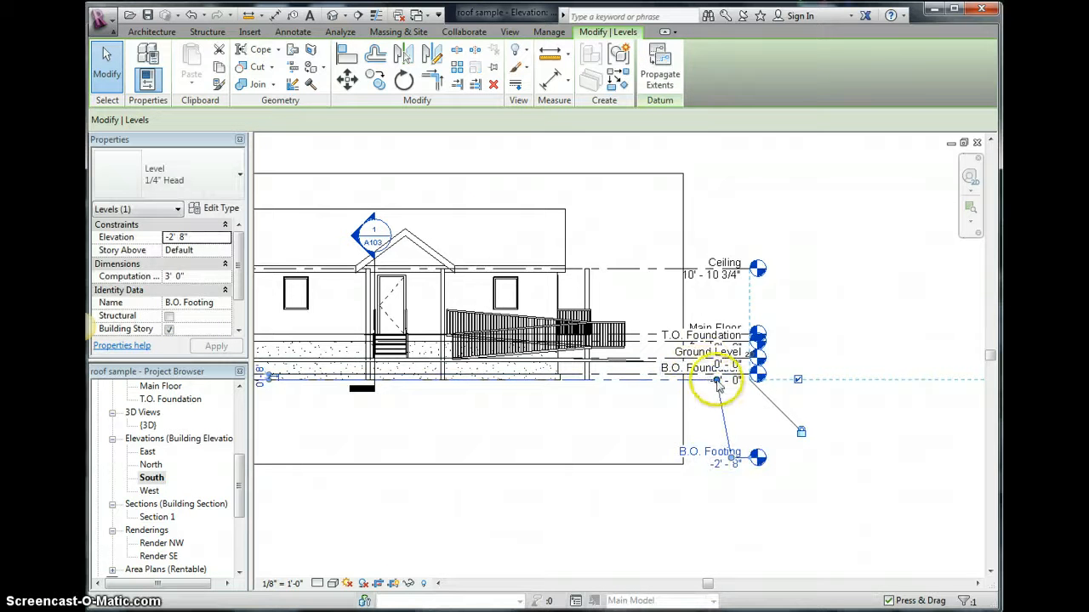
drag(656, 380, 651, 380)
click(693, 377)
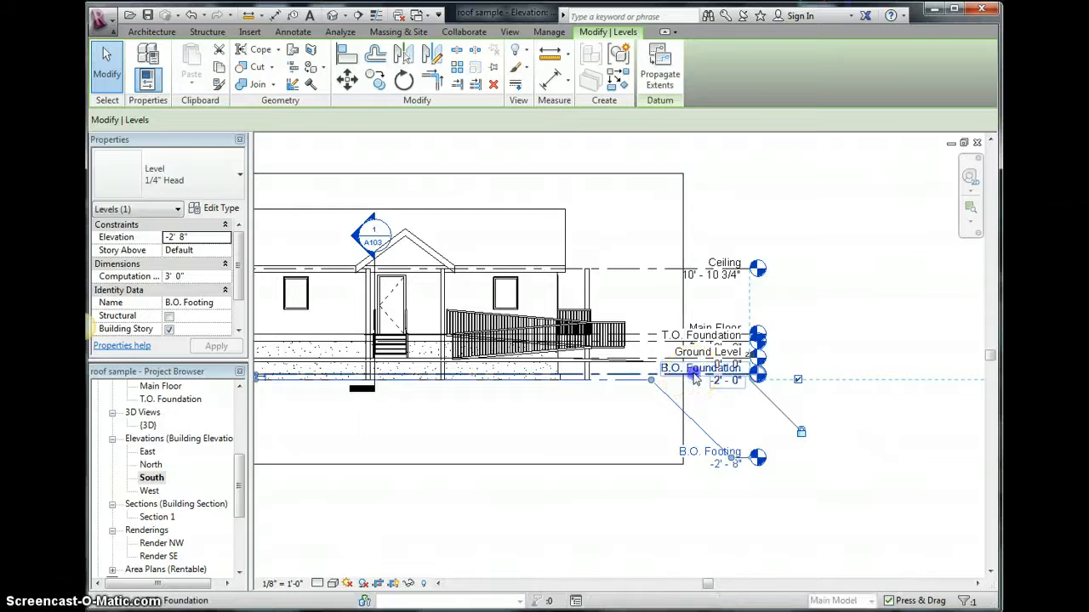
click(733, 379)
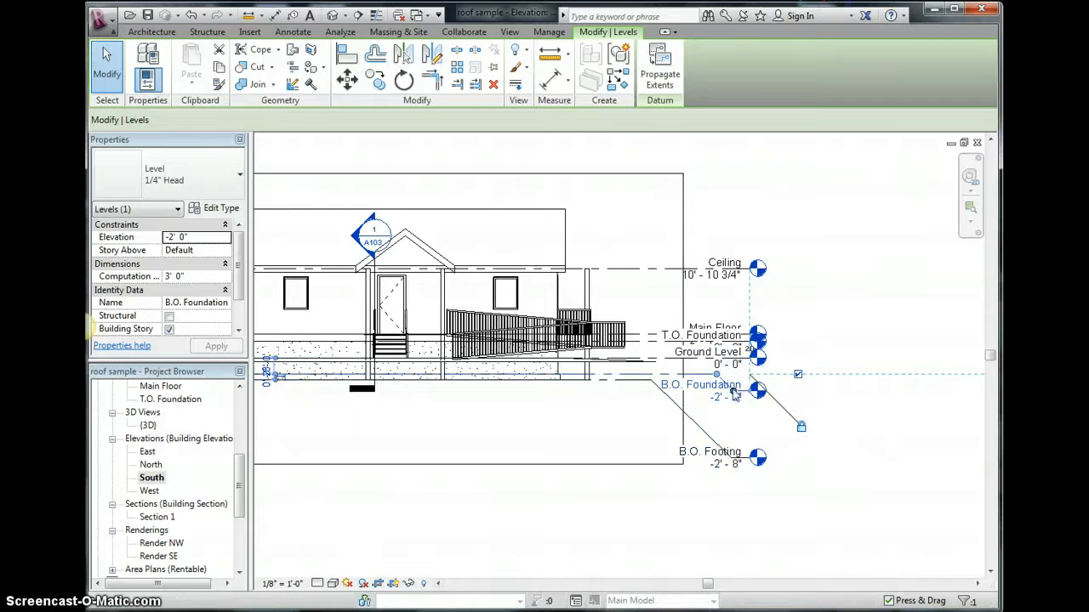
drag(734, 432, 676, 377)
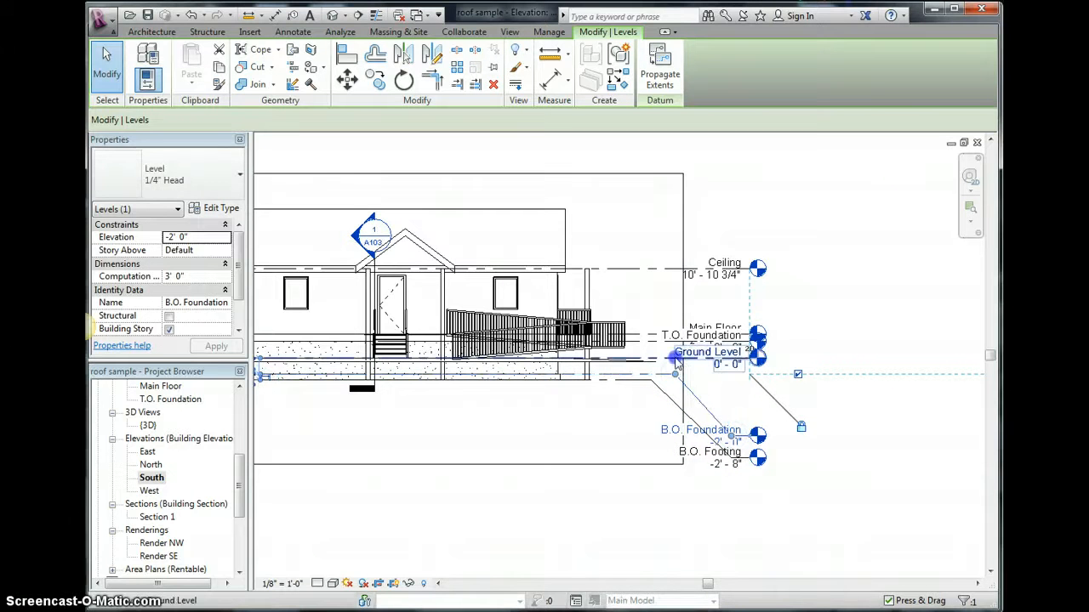
- Offset the Ground Level head downward and the Main Floor head upward to separate the level labels
click(675, 358)
click(733, 362)
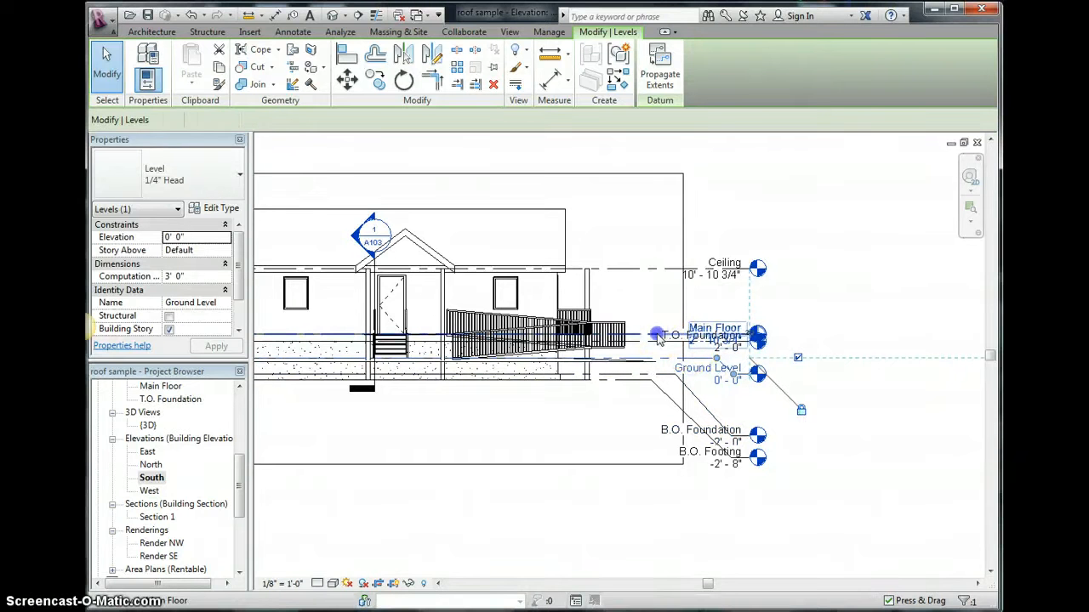
click(658, 334)
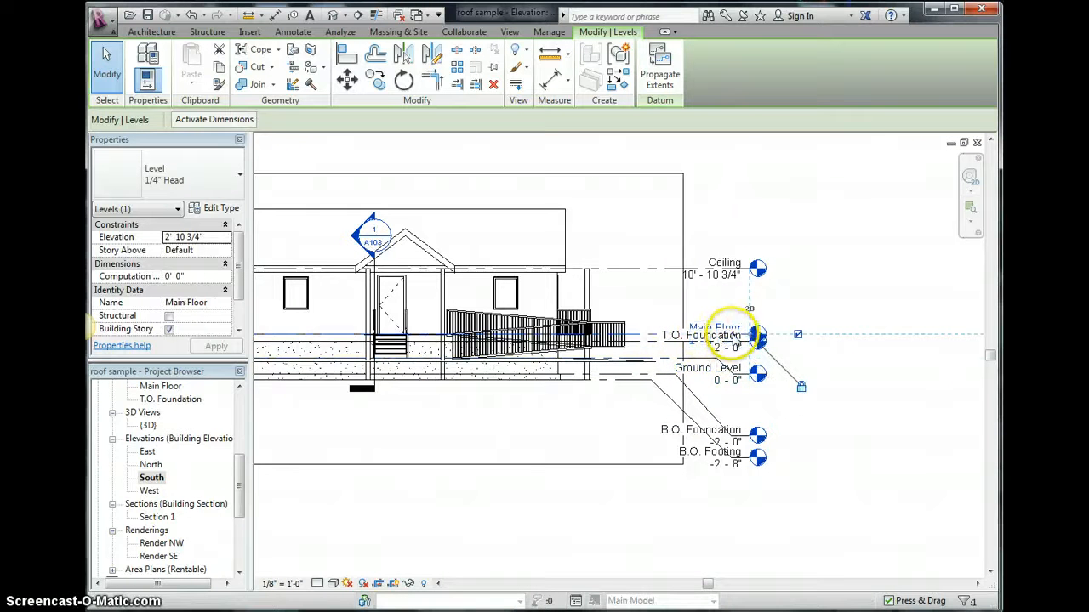
drag(733, 336, 731, 309)
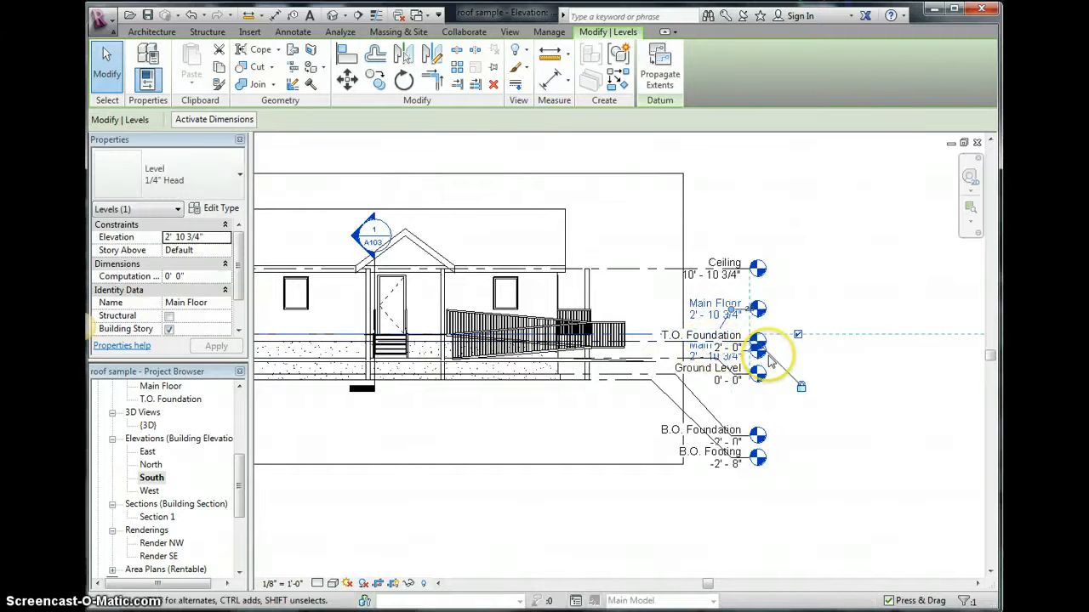
scroll(769, 361, up, 1)
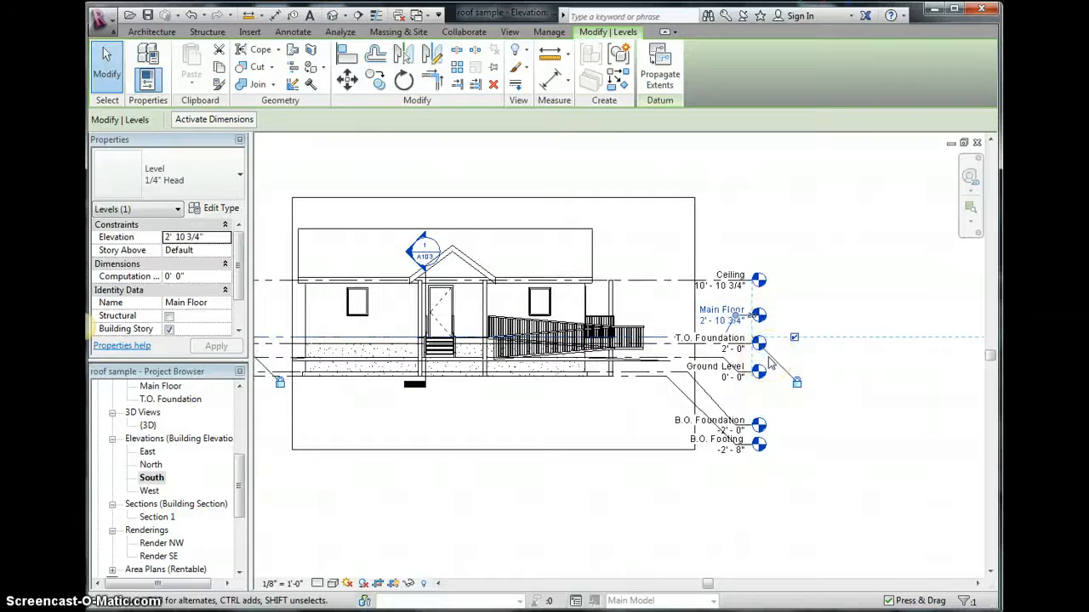
scroll(770, 362, up, 1)
click(719, 315)
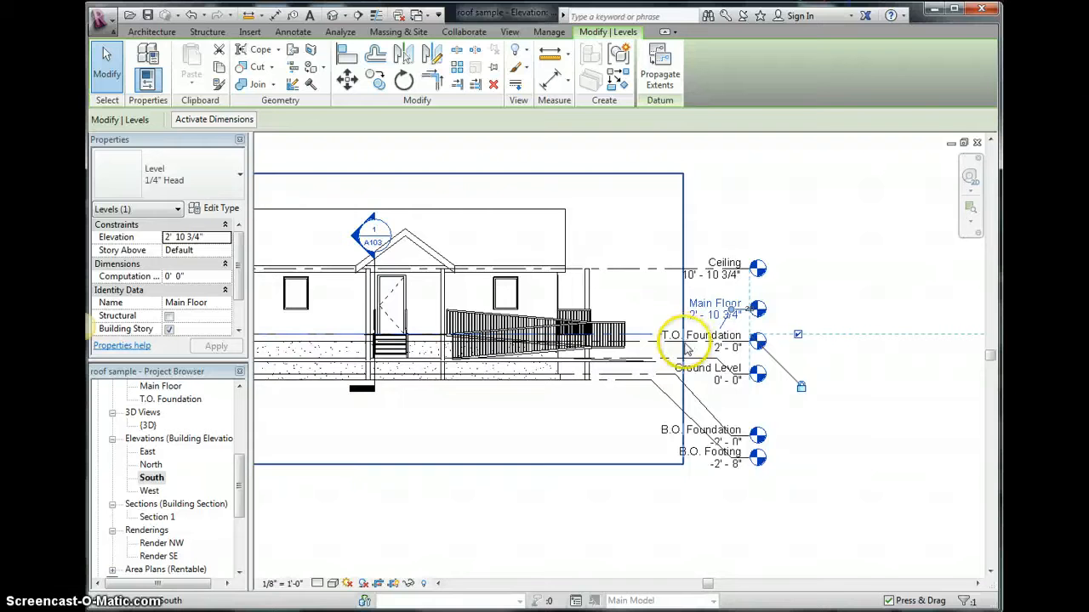
click(703, 343)
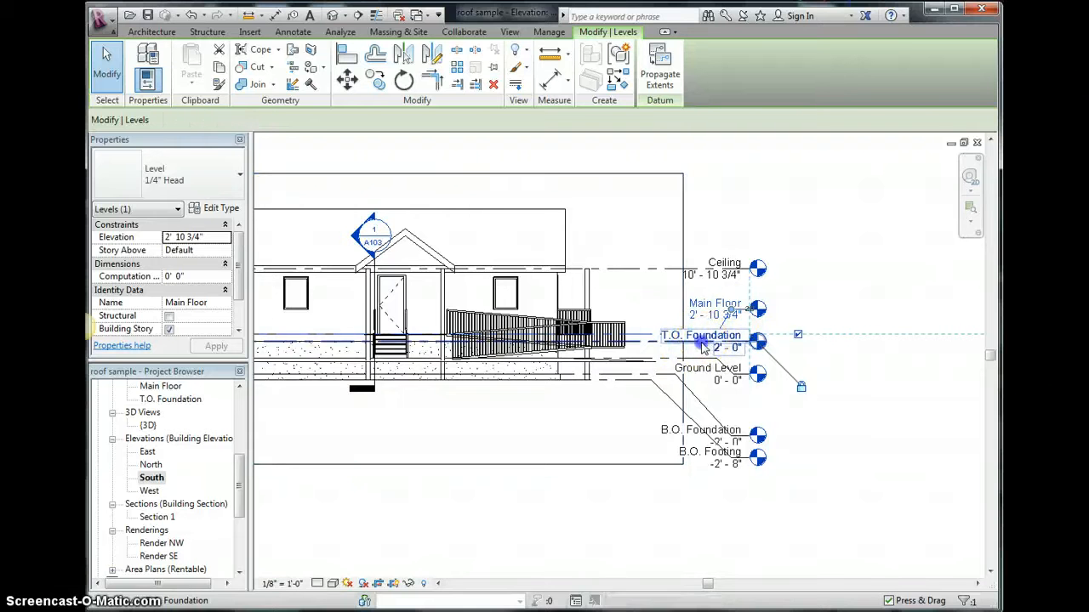
click(728, 349)
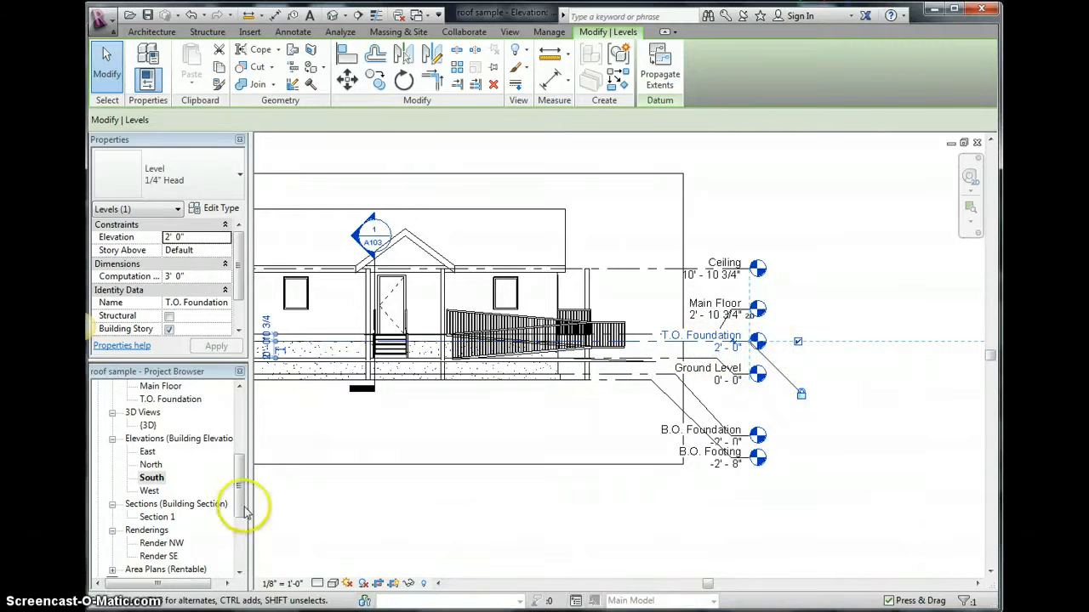
drag(244, 511, 244, 549)
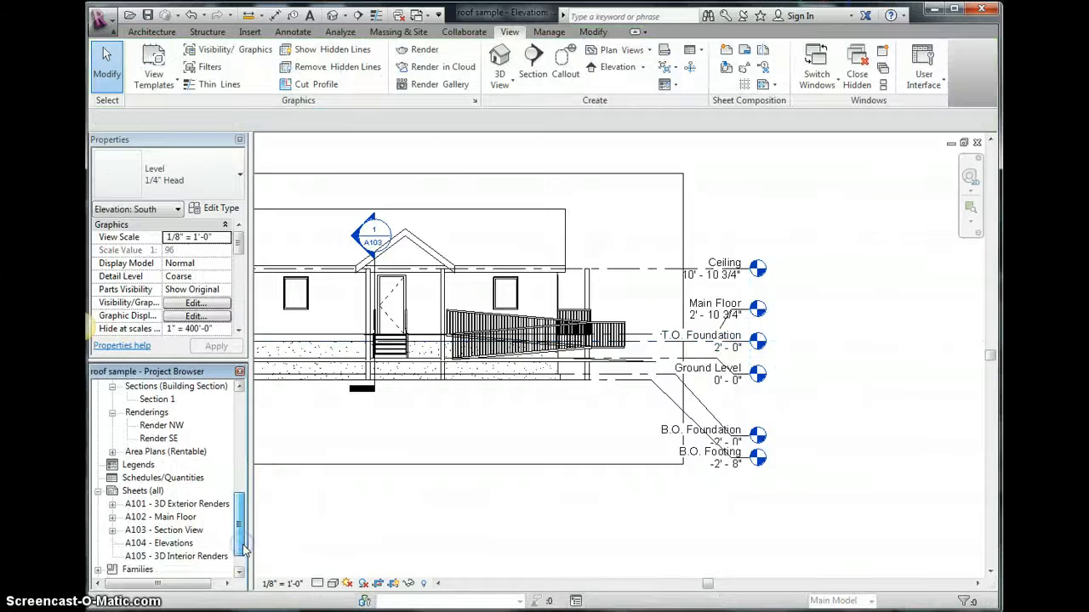
click(174, 543)
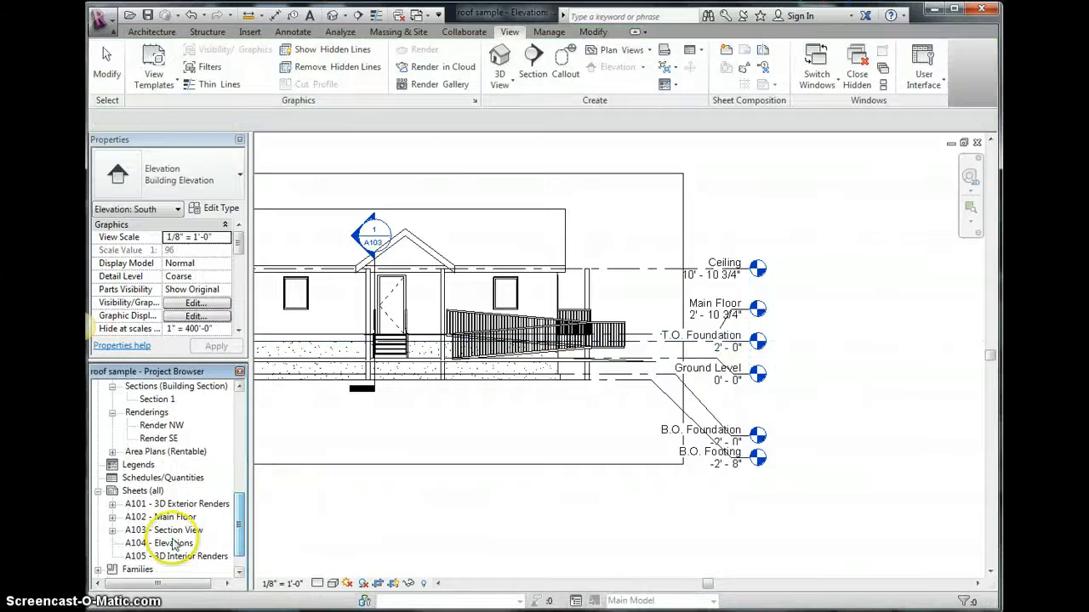
right_click(155, 493)
click(177, 501)
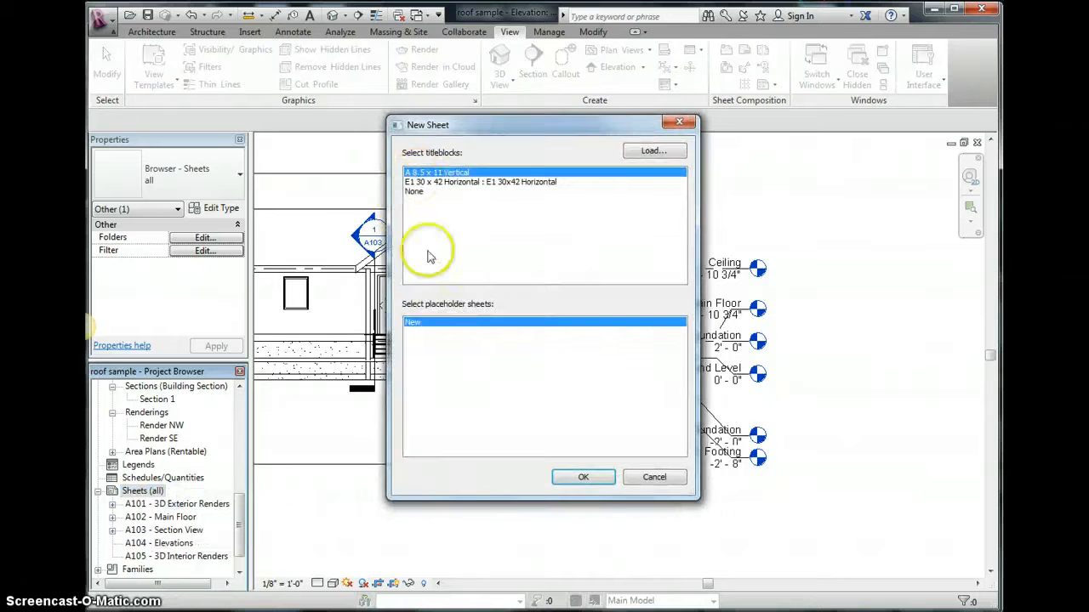
click(651, 478)
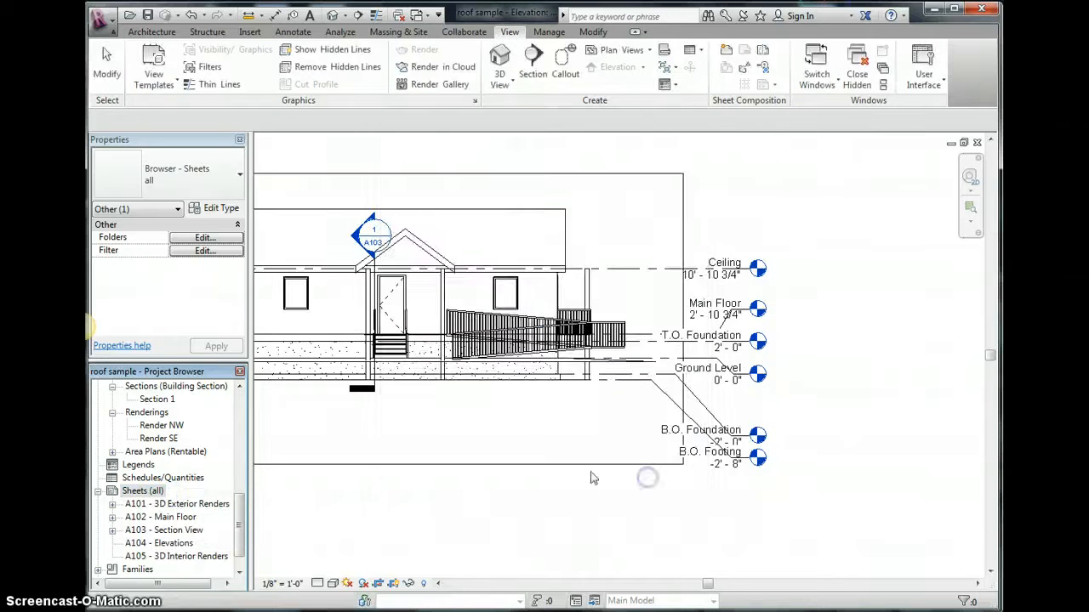
- Open the A104 - Elevations sheet
right_click(169, 544)
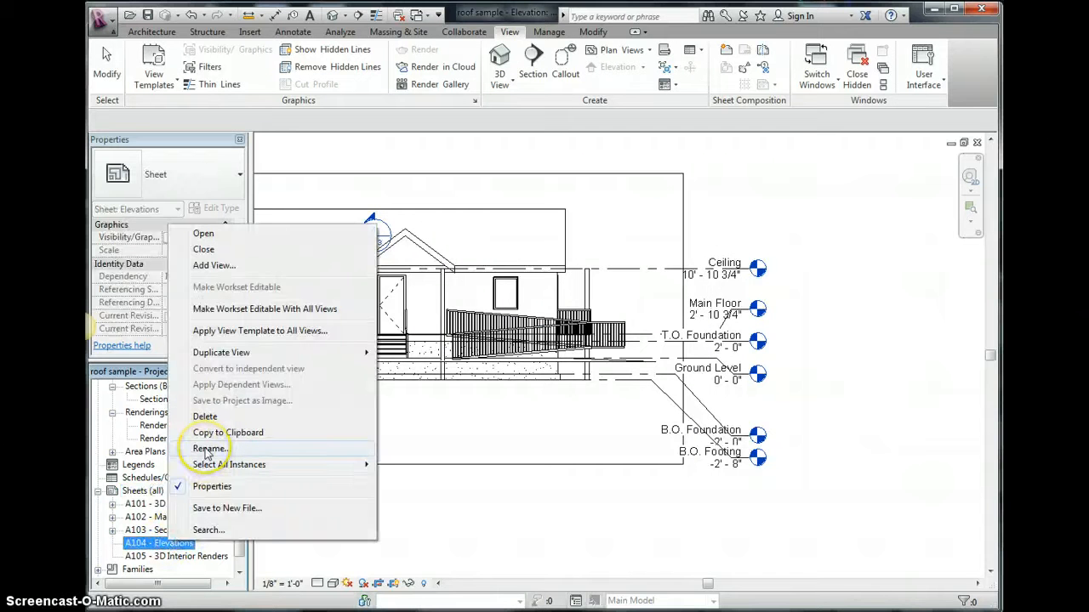
double_click(148, 546)
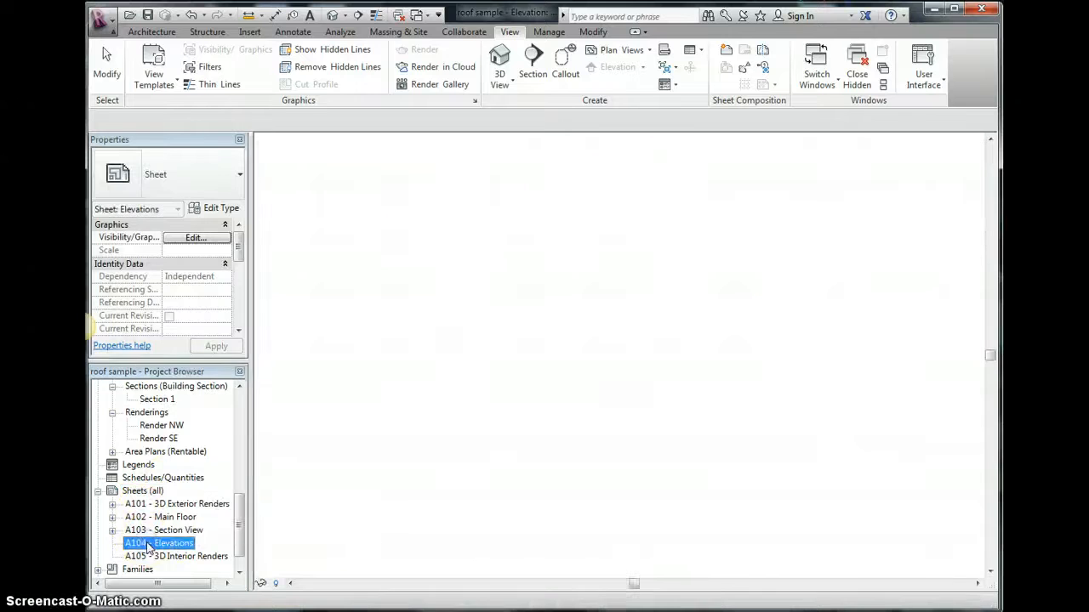
drag(241, 487, 241, 474)
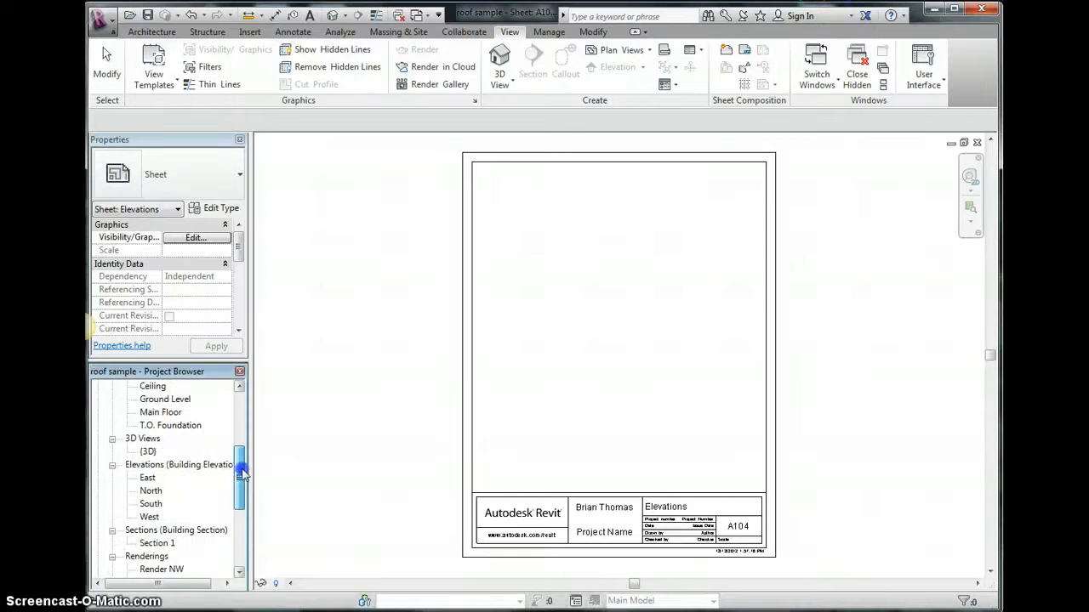
double_click(147, 478)
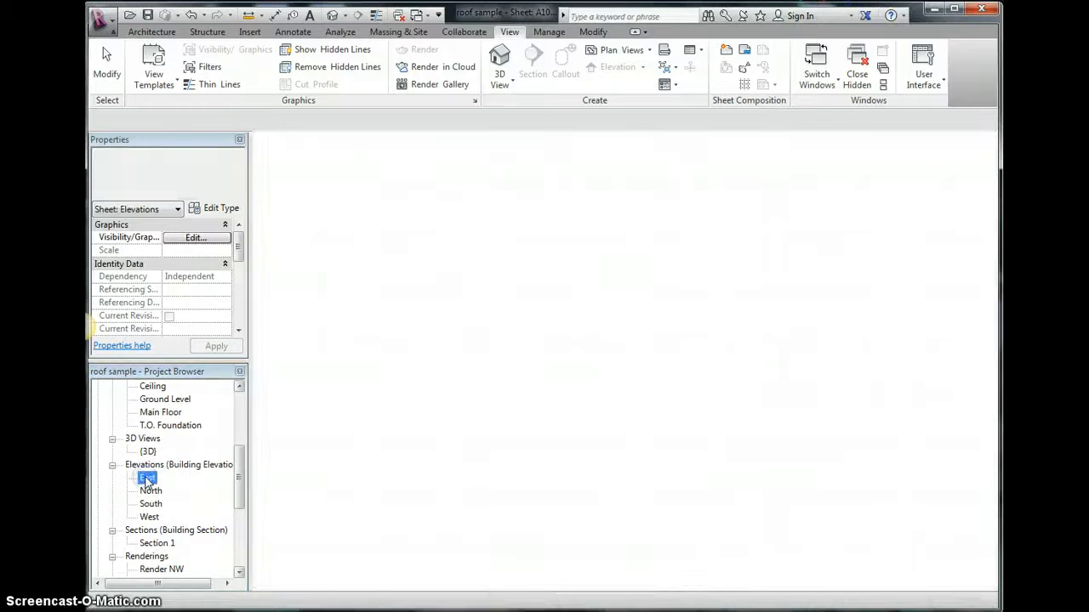
drag(242, 476, 242, 535)
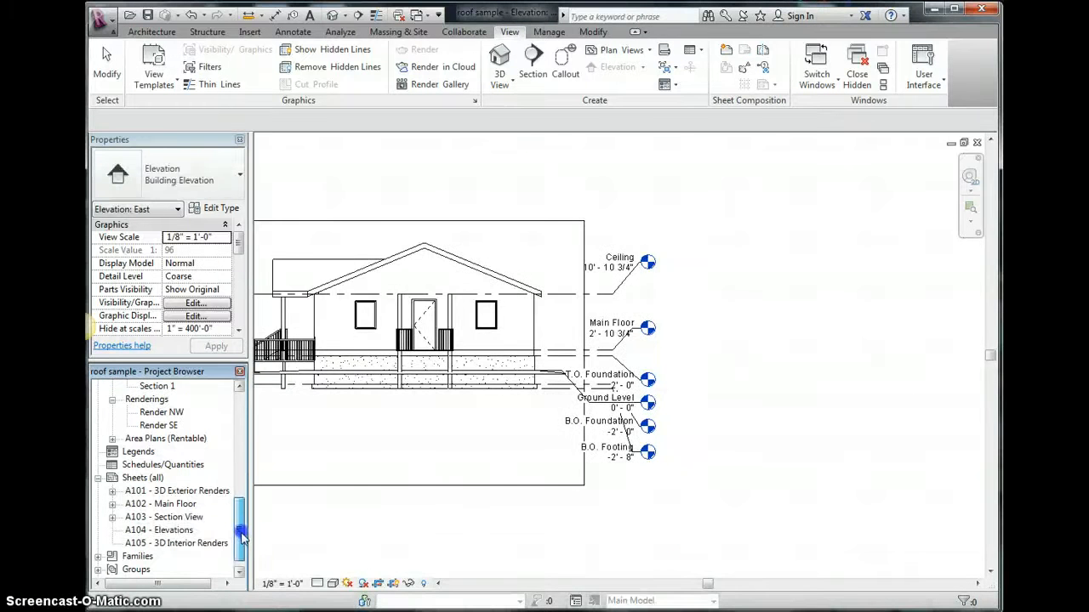
double_click(192, 532)
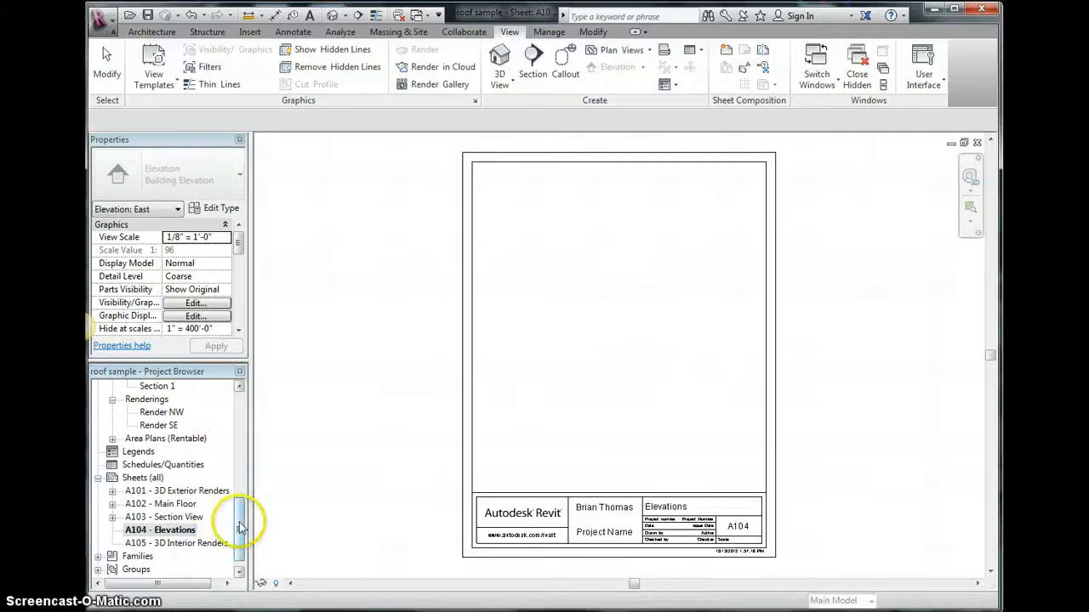
- Place the East elevation view on the upper half of the A104 - Elevations sheet
drag(241, 527, 242, 469)
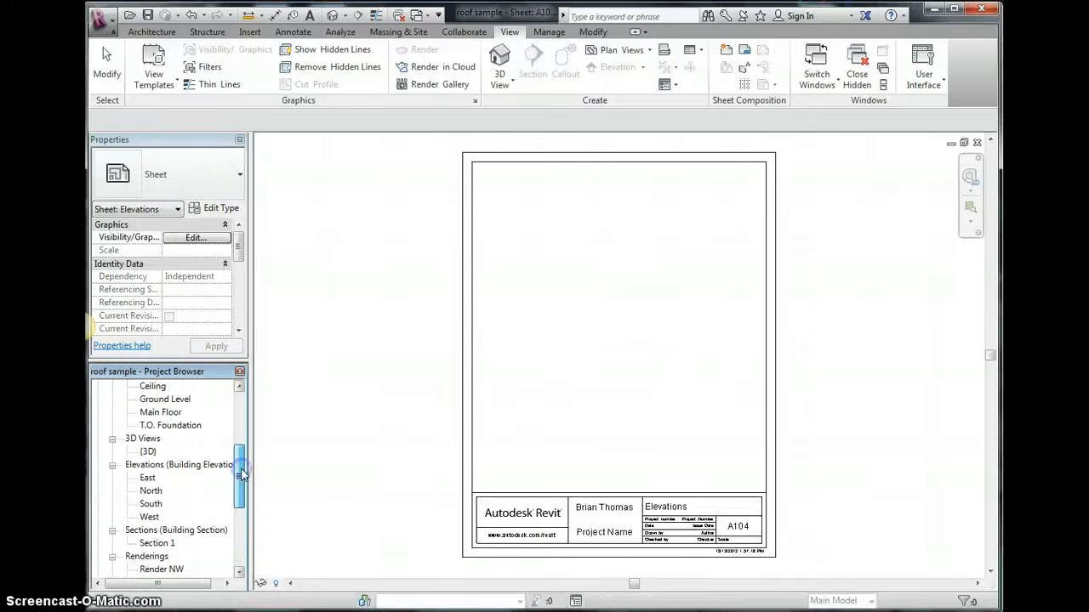
click(148, 479)
drag(148, 479, 536, 336)
drag(631, 224, 618, 217)
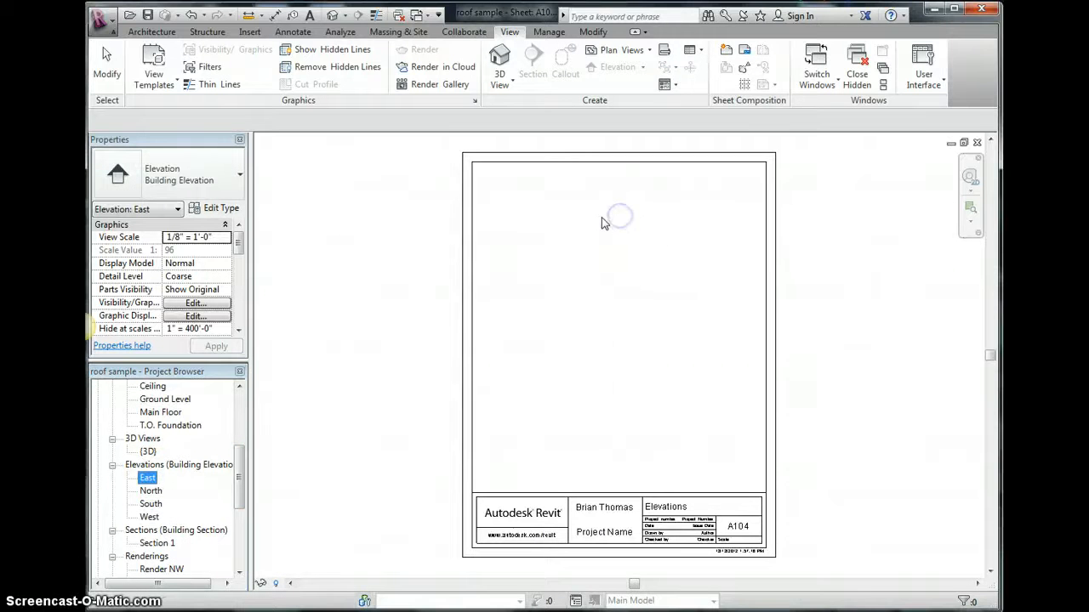
click(625, 270)
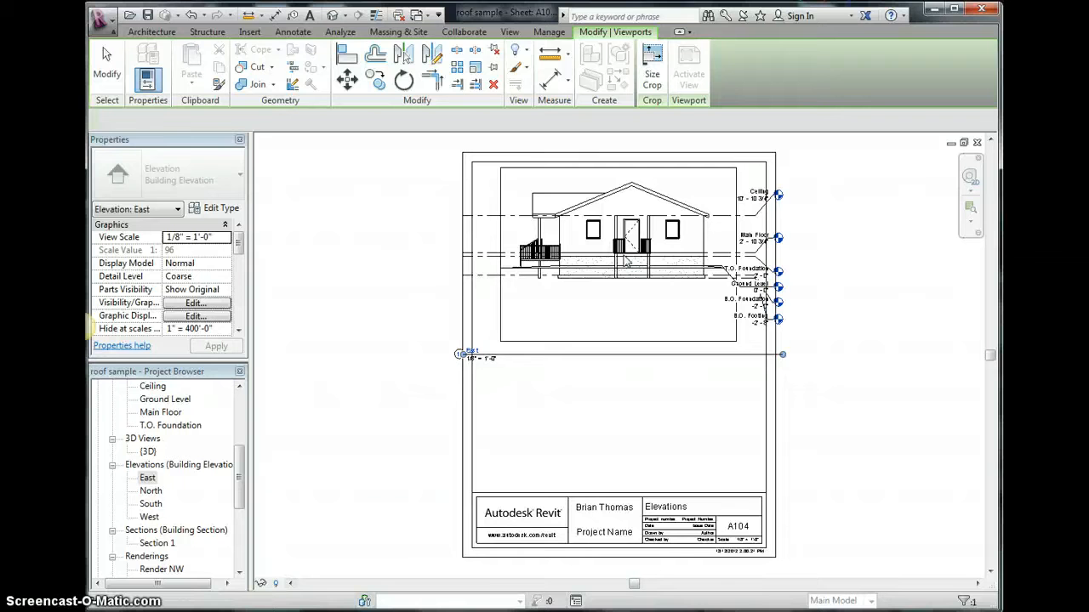
- Place the South elevation view on the sheet below the East elevation
drag(158, 507, 618, 420)
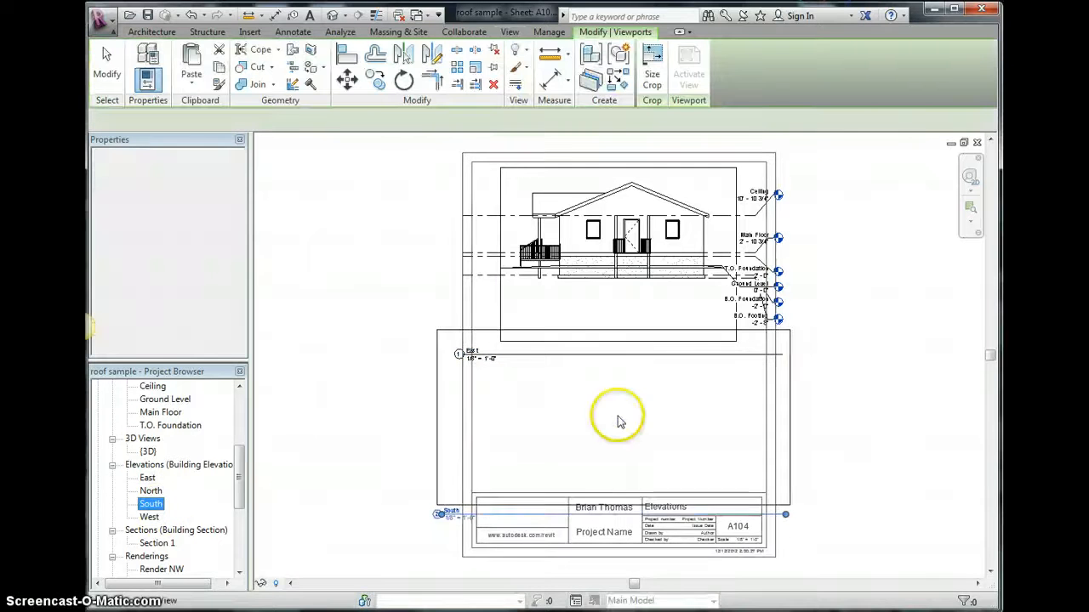
click(618, 420)
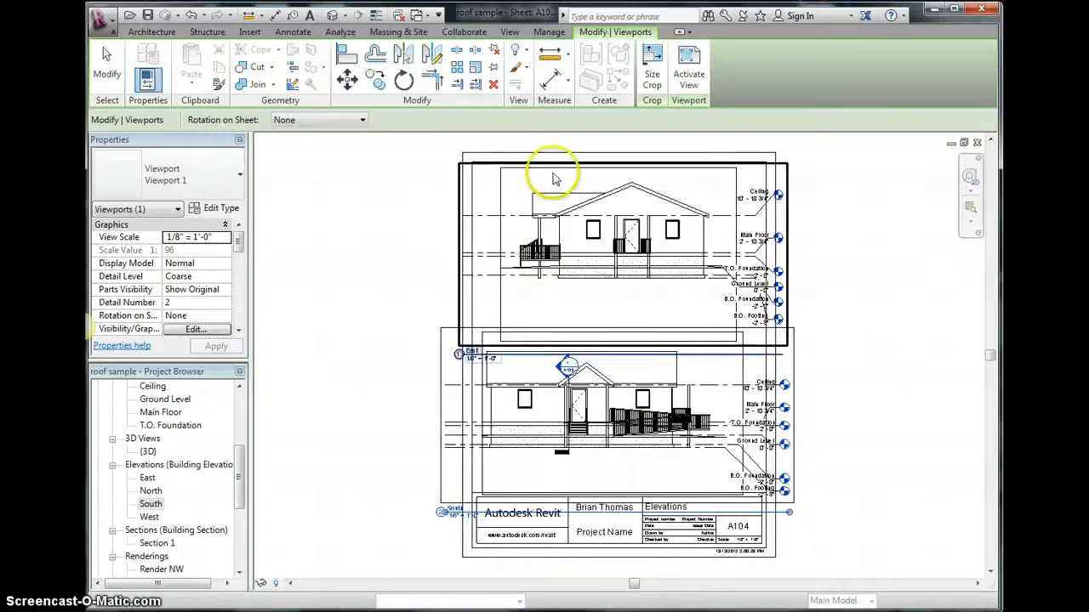
- Activate the East viewport, pull its crop region's left edge slightly inward, then deactivate the view
click(551, 172)
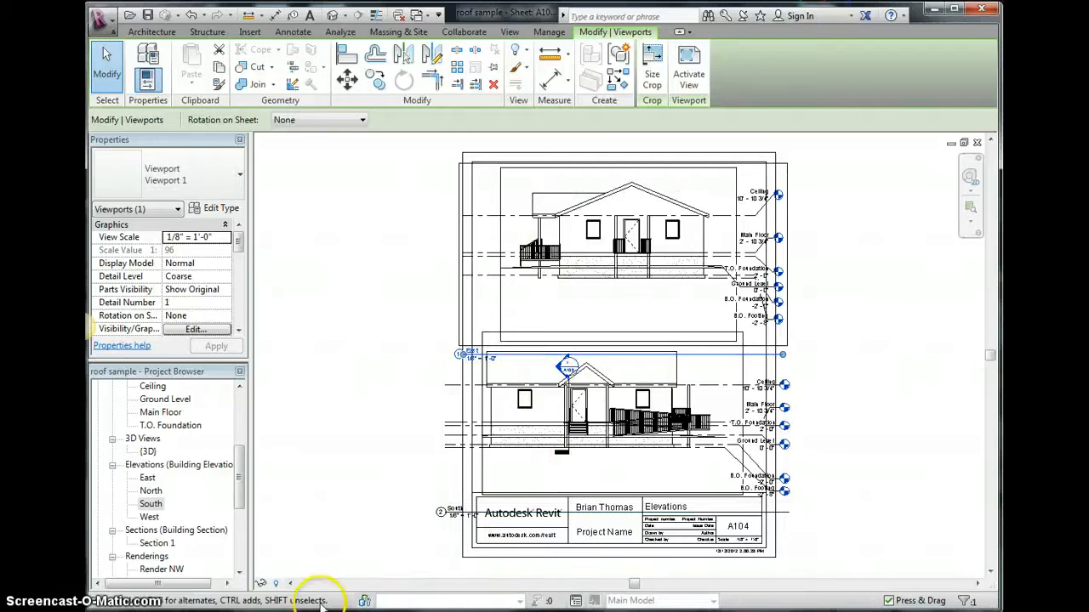
right_click(561, 279)
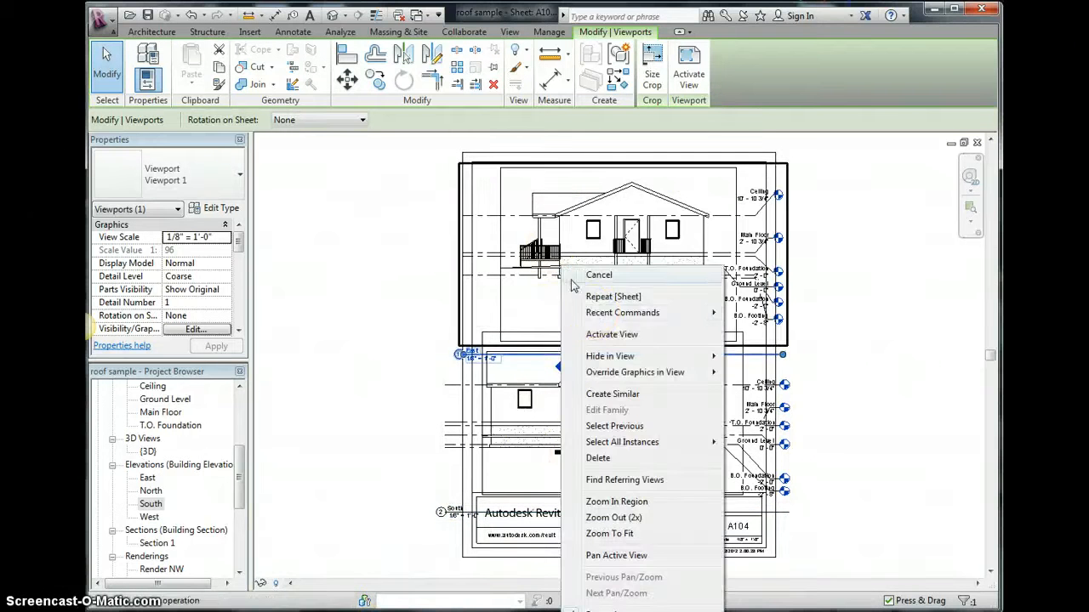
click(604, 337)
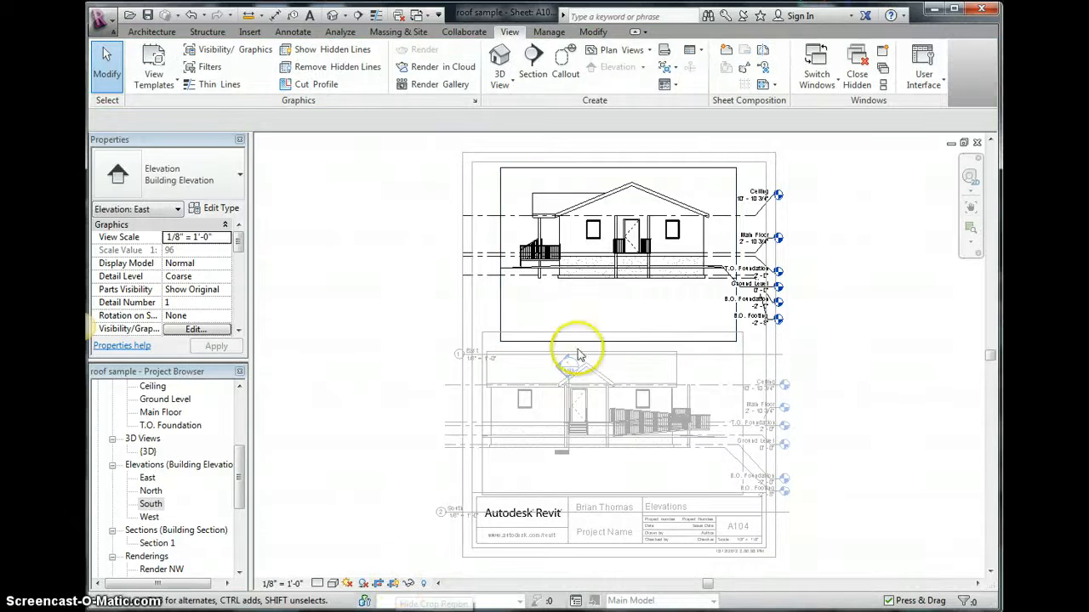
click(500, 275)
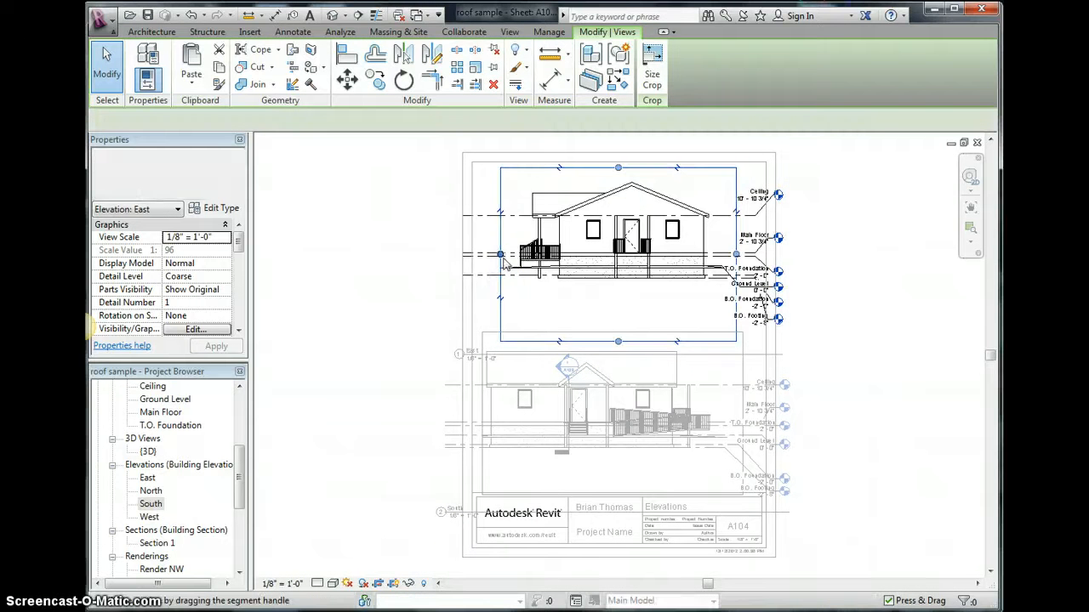
mouse_move(500, 256)
mouse_down()
mouse_move(475, 256)
mouse_move(512, 255)
mouse_up()
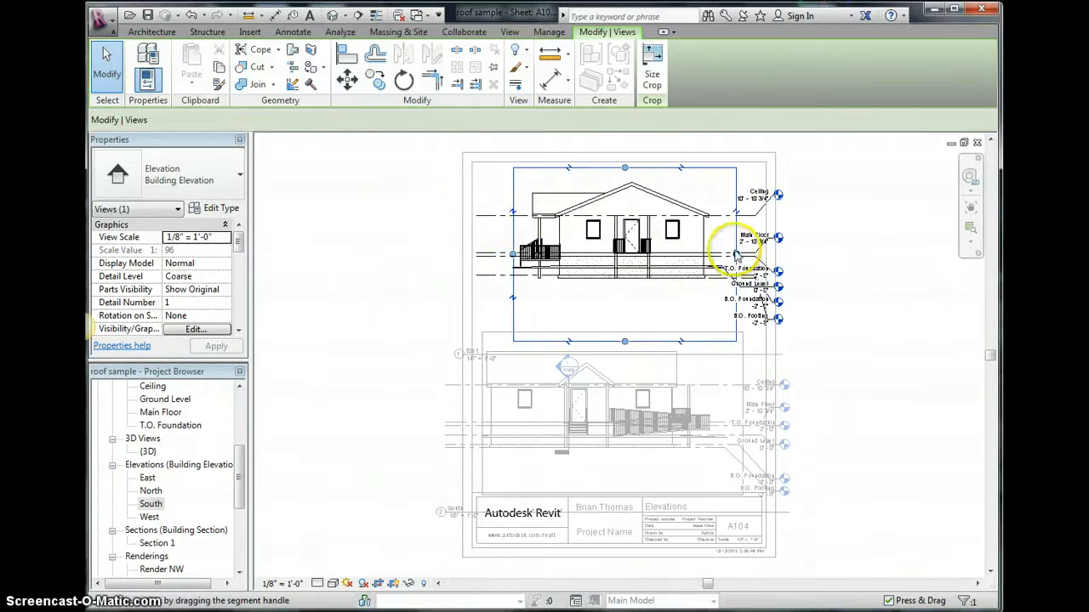
mouse_move(735, 255)
mouse_down()
mouse_move(721, 252)
mouse_move(737, 249)
mouse_up()
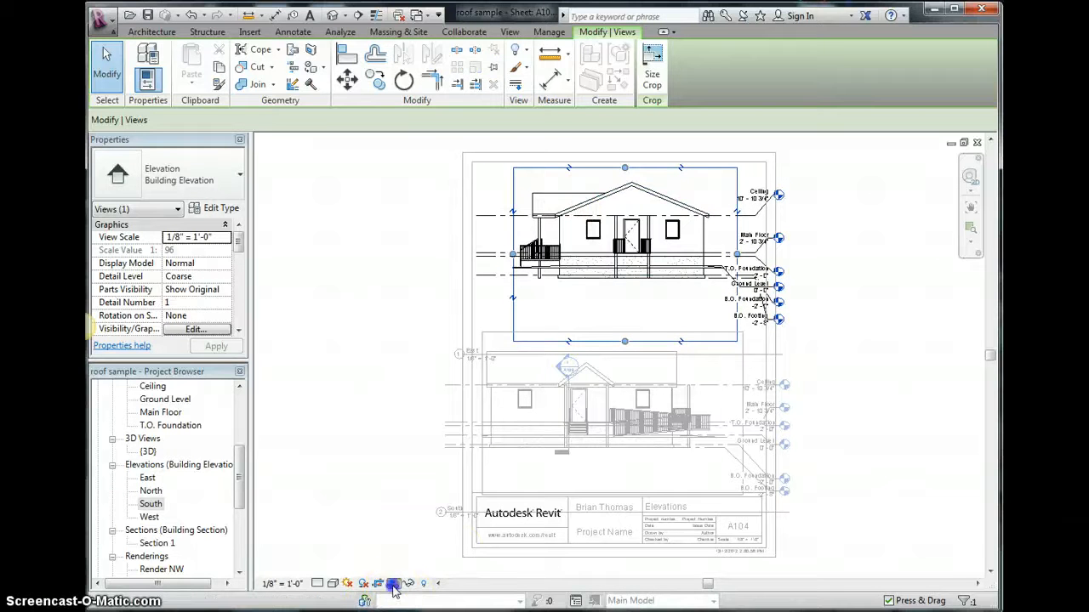
click(619, 271)
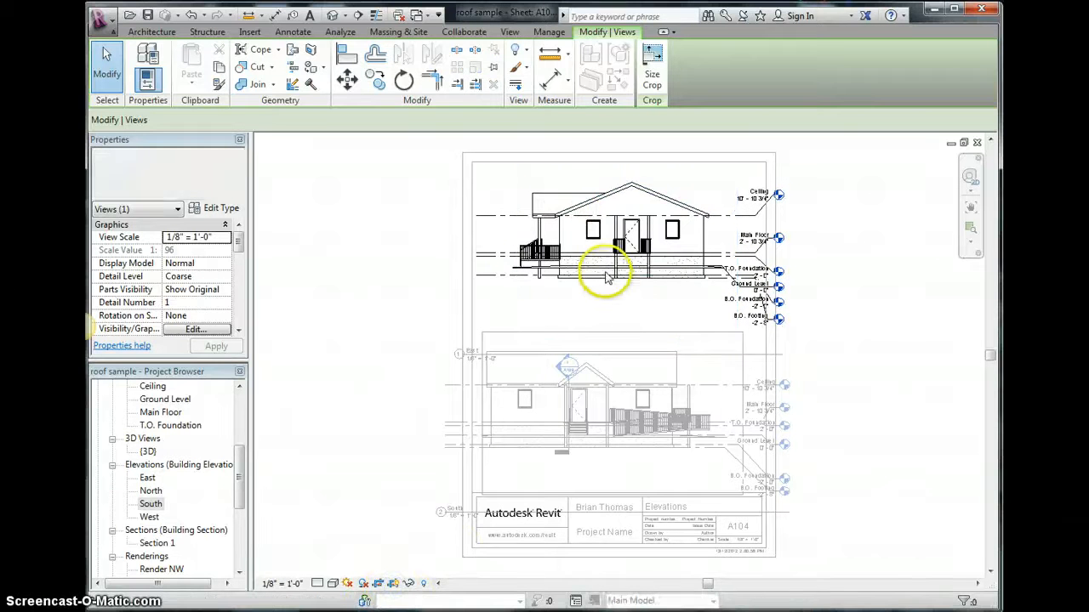
click(573, 196)
right_click(575, 197)
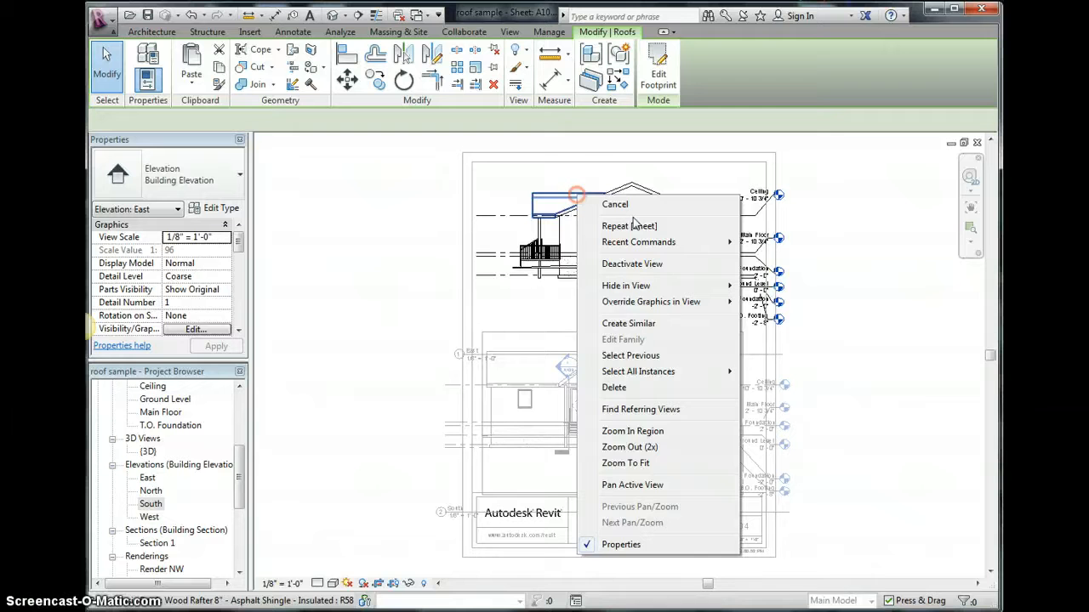
click(632, 265)
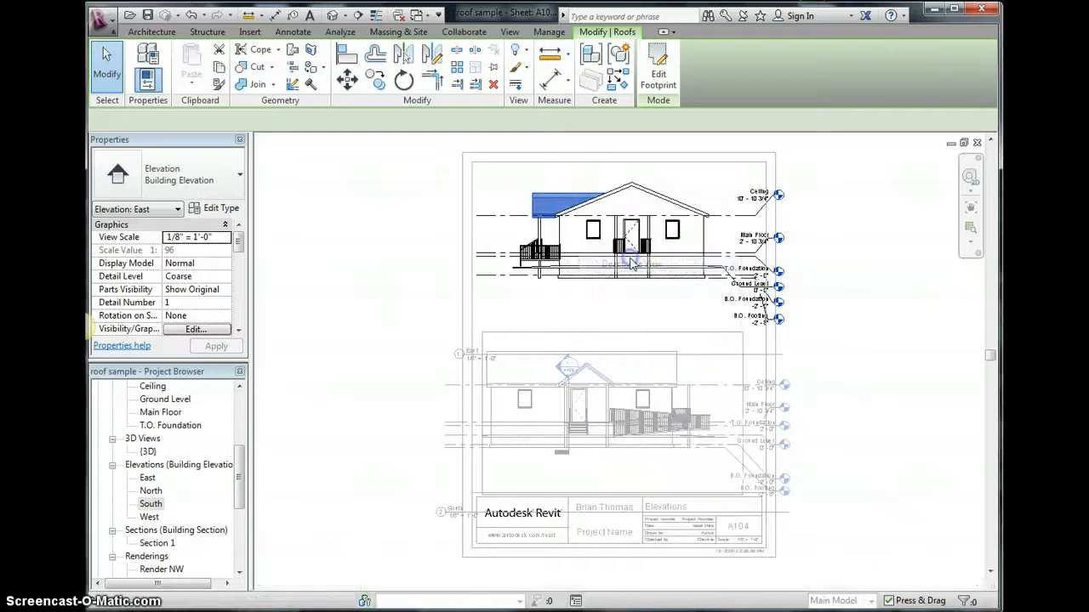
- Shift the East viewport slightly to the left on the sheet
click(586, 194)
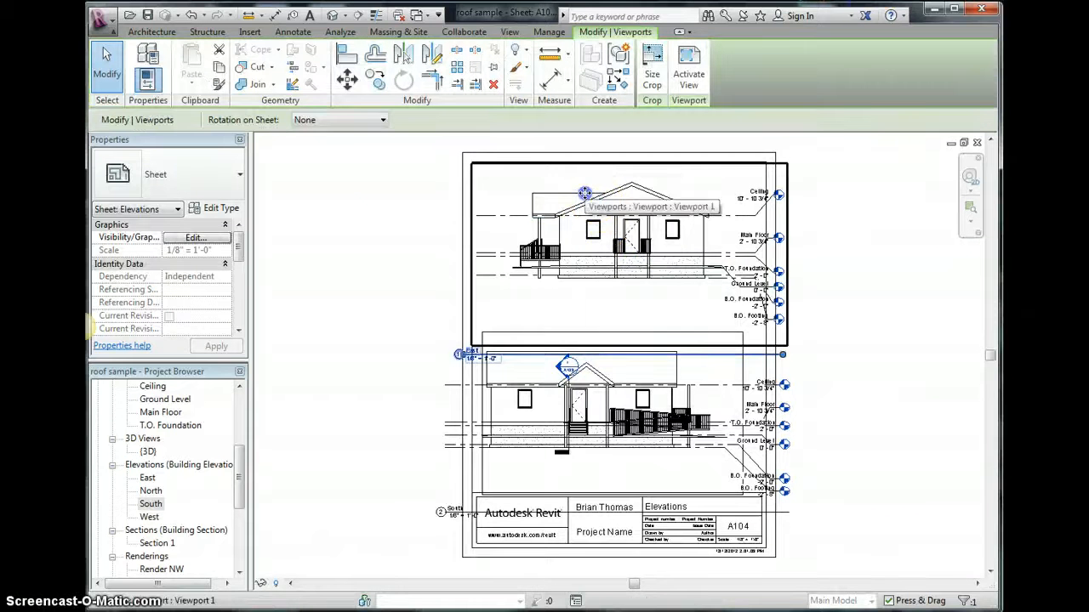
drag(585, 193, 572, 195)
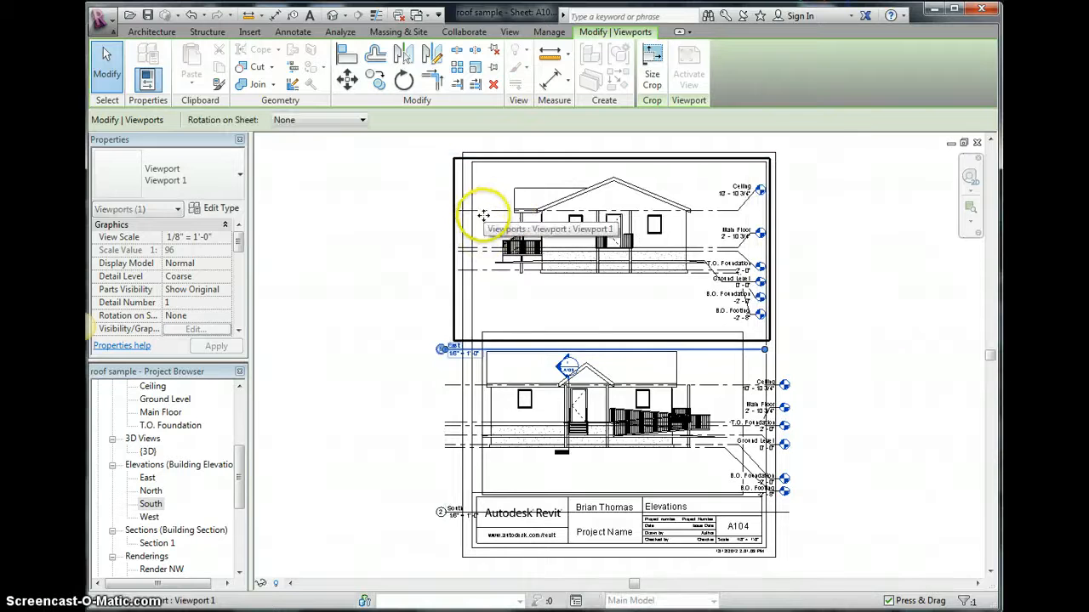
- Activate the South viewport, pull its crop region's right edge inward, hide the crop region, and deactivate the view
click(704, 343)
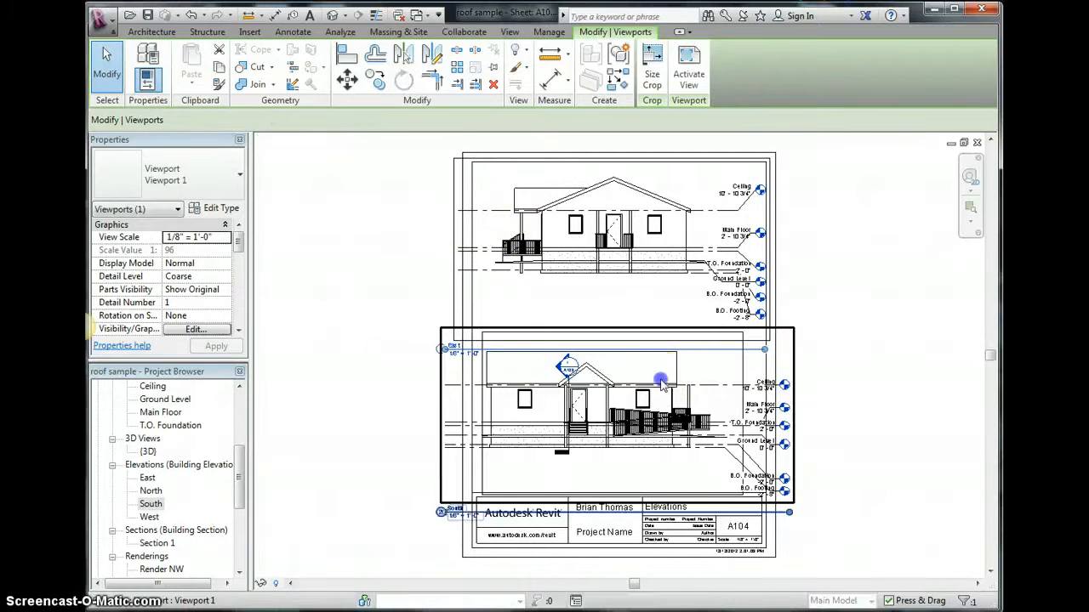
right_click(601, 415)
click(627, 115)
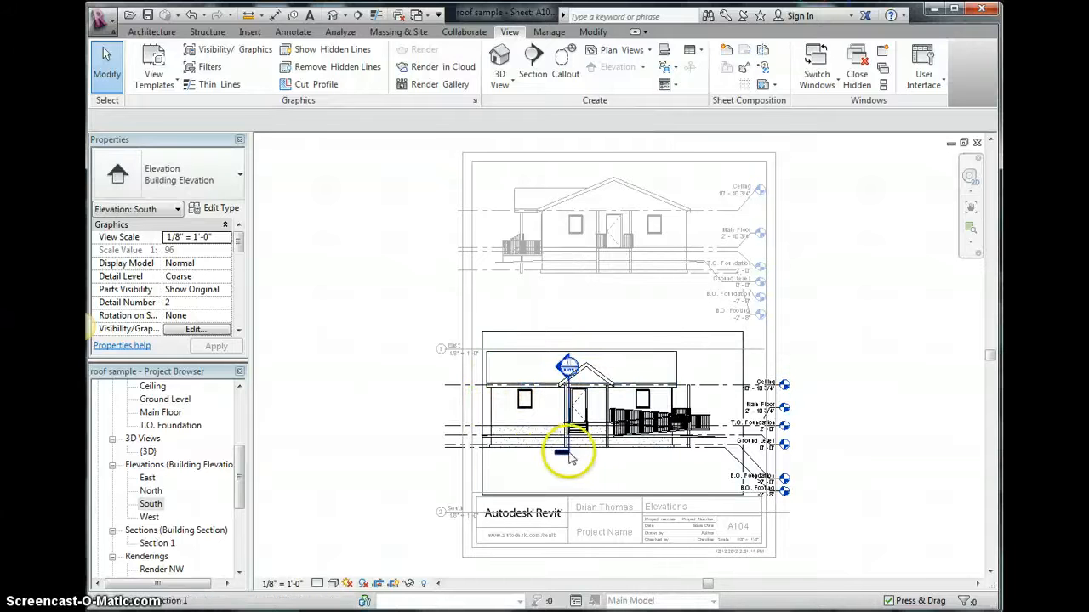
click(740, 415)
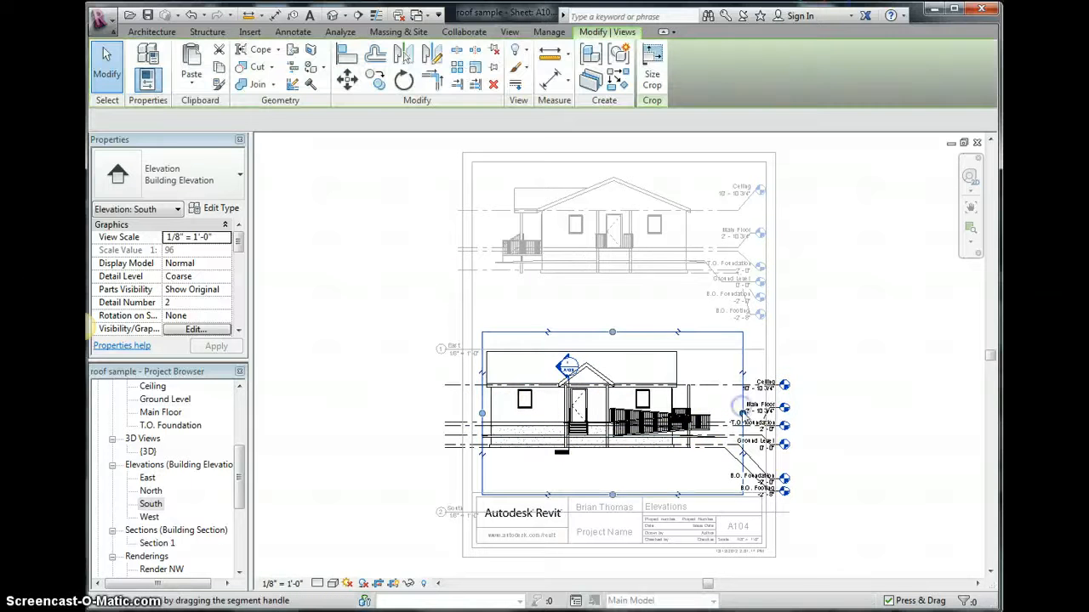
drag(742, 414, 718, 413)
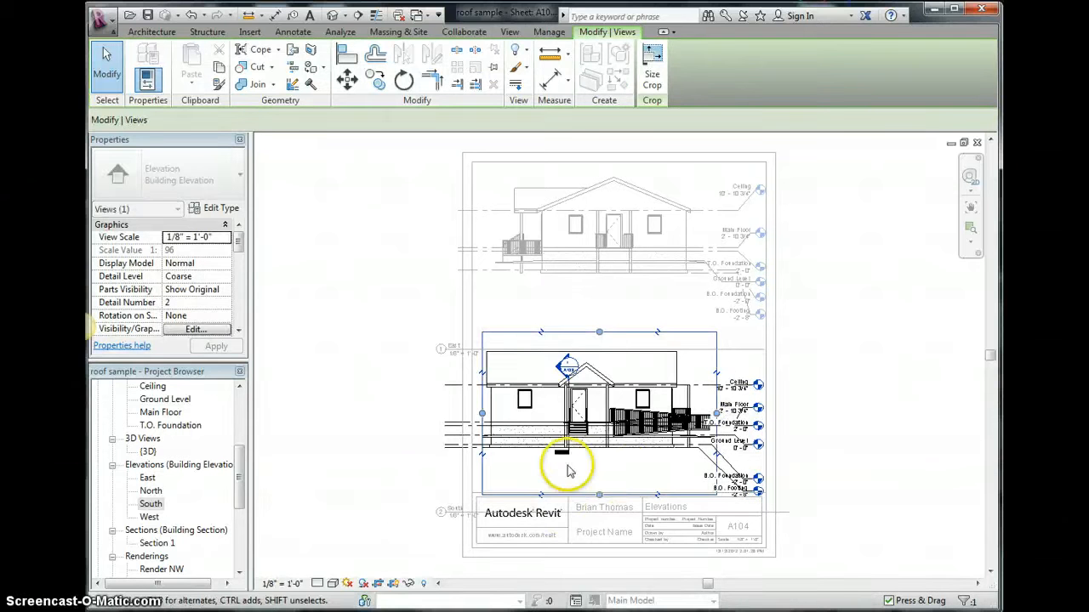
click(393, 585)
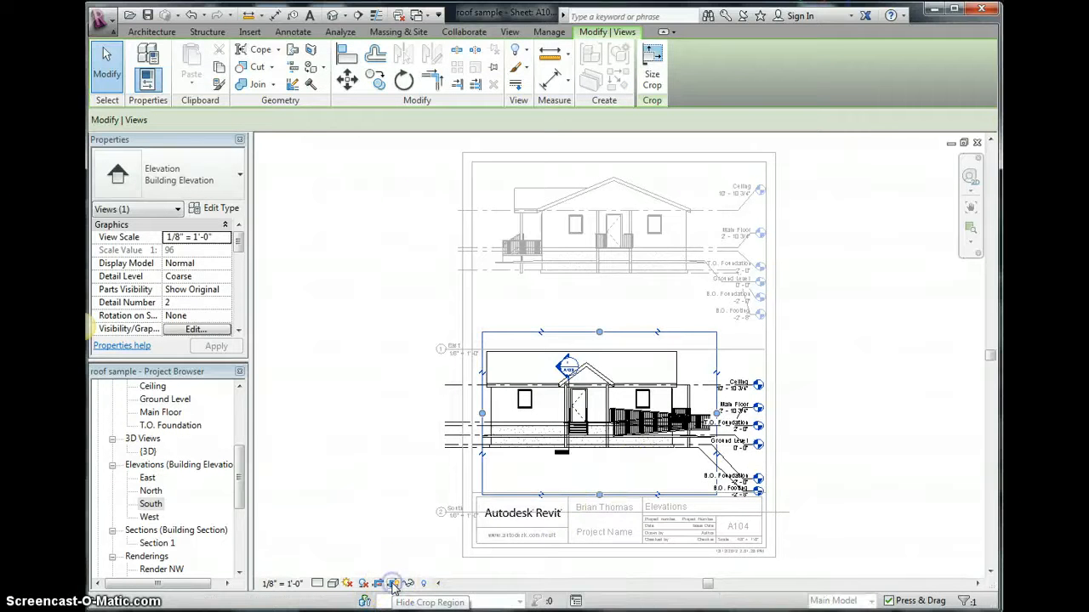
right_click(549, 400)
click(606, 207)
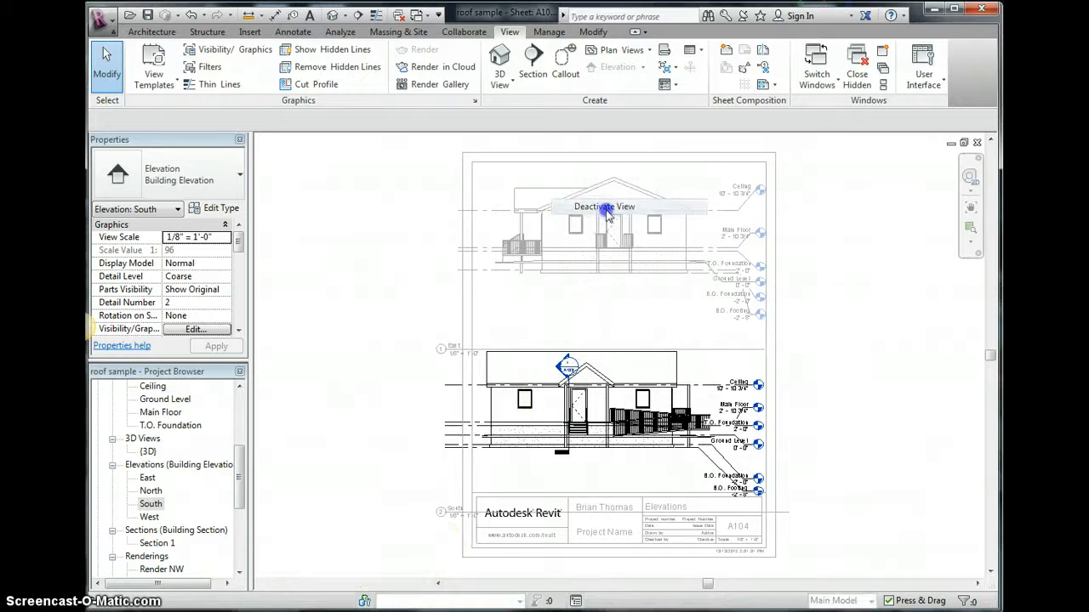
- Activate the South viewport, temporarily hide the Section 1 marker, and deactivate the view
right_click(564, 449)
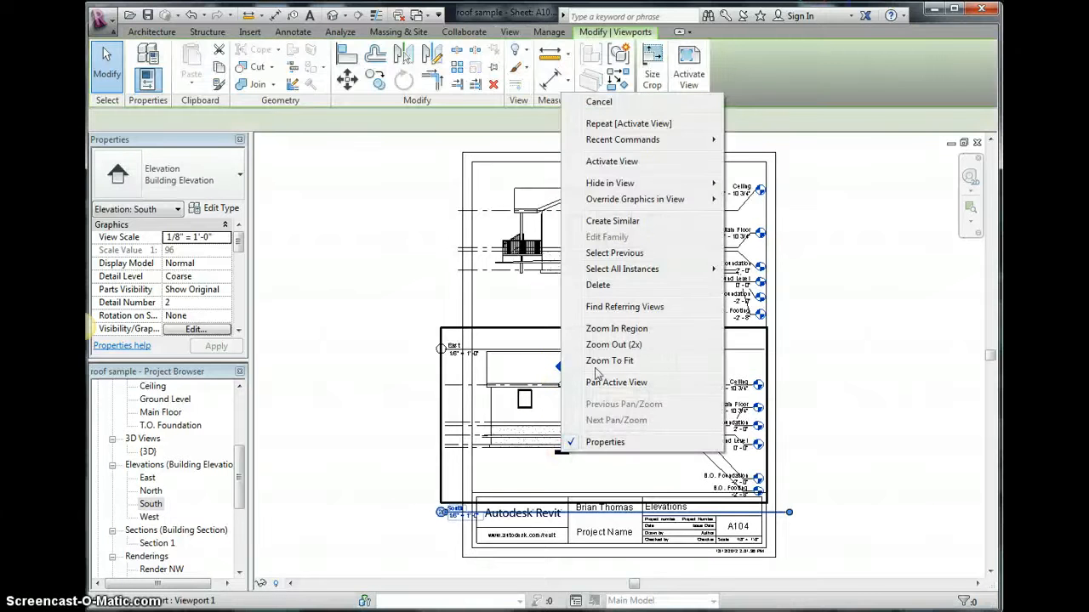
click(607, 161)
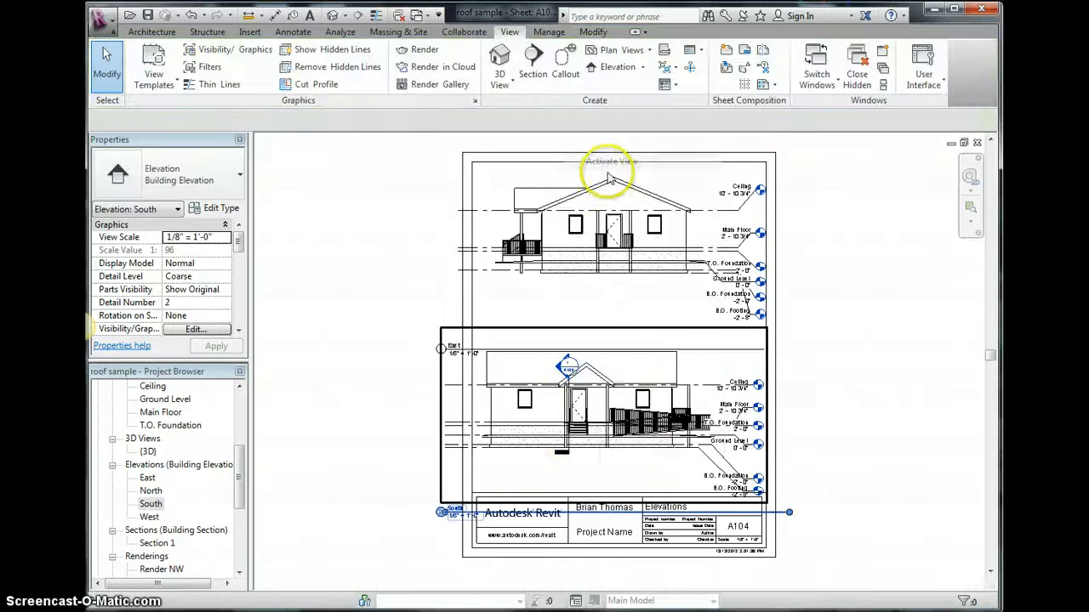
click(560, 455)
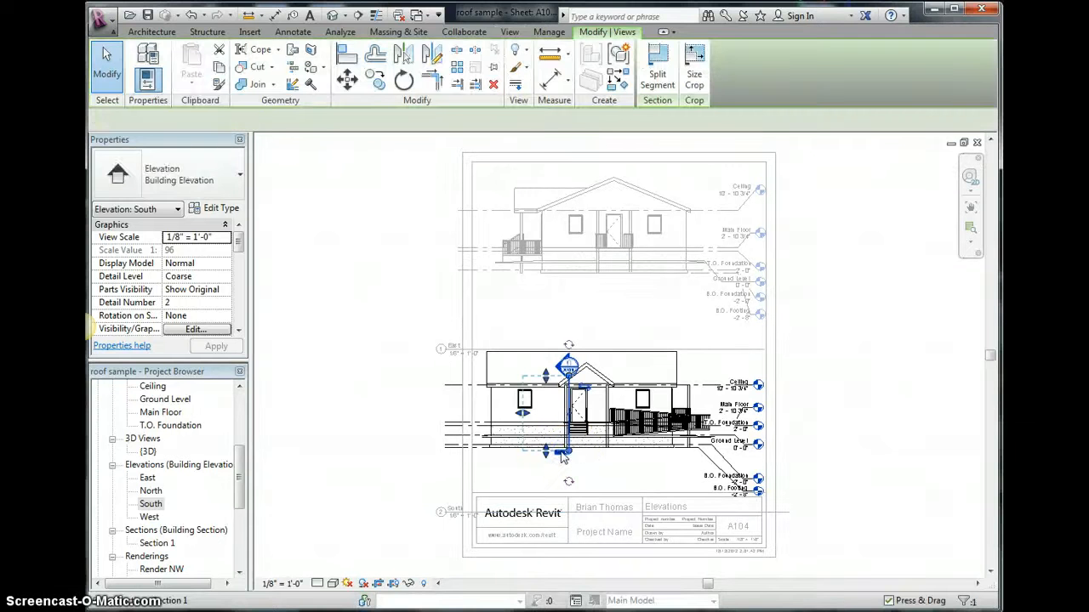
click(409, 586)
click(428, 550)
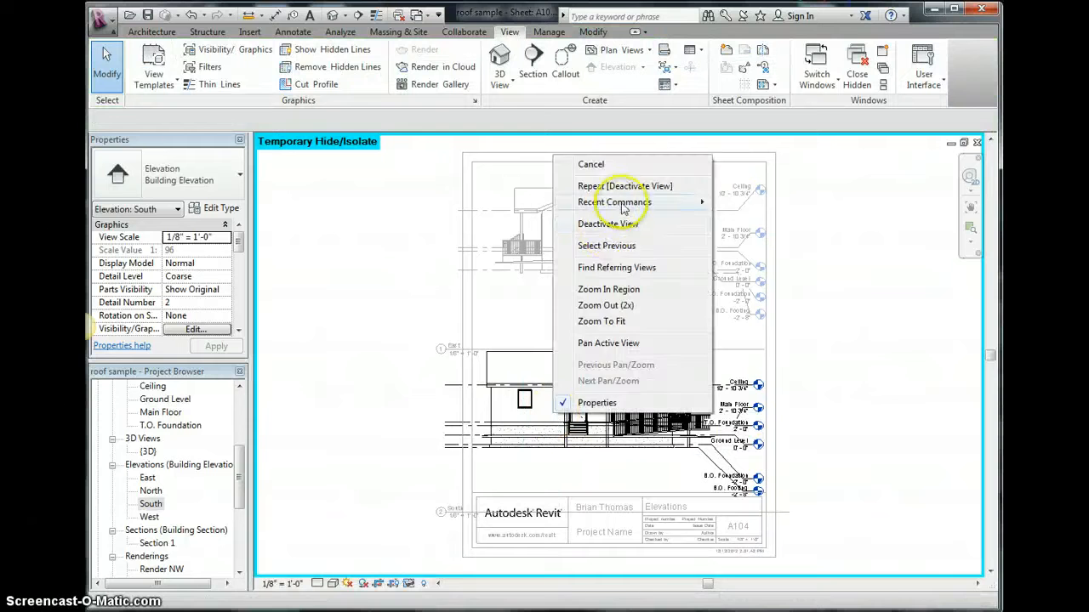
click(607, 225)
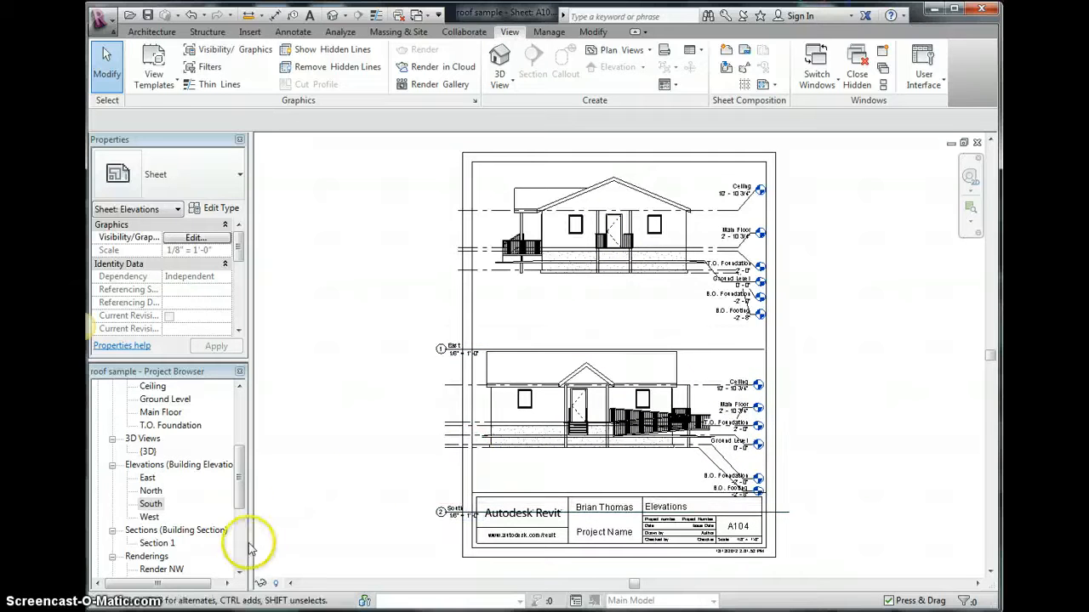
- Open the A105 - 3D Interior Renders sheet and rename the sheet
drag(238, 503, 239, 553)
double_click(194, 556)
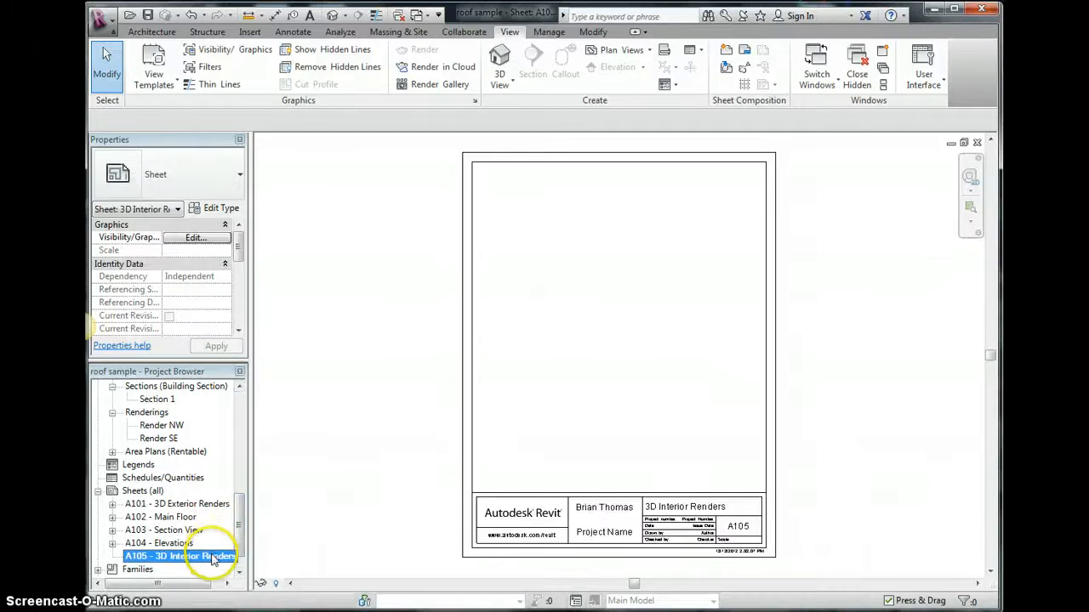
right_click(211, 559)
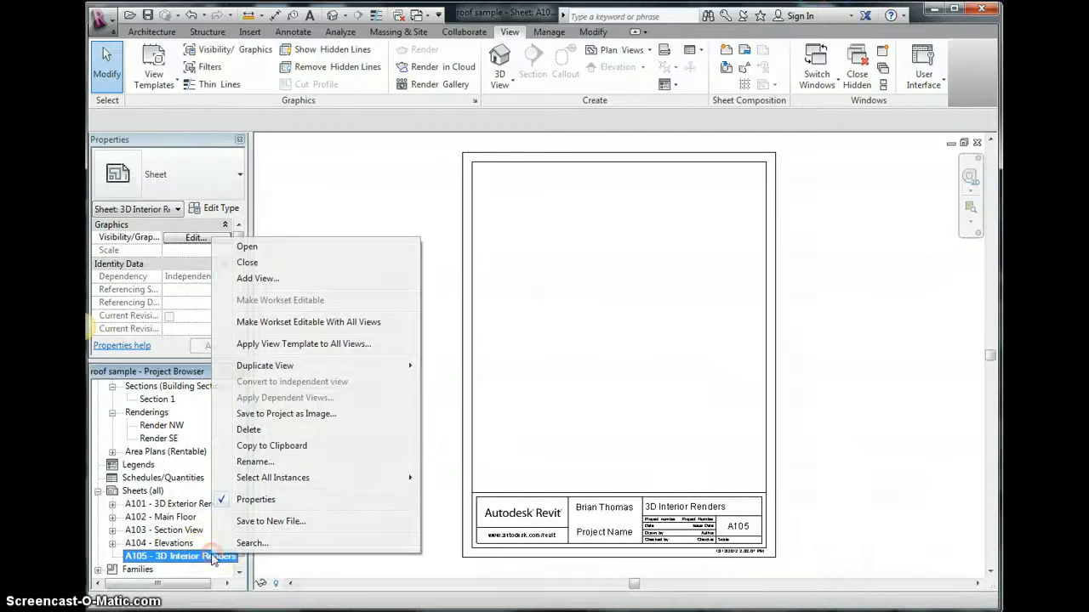
click(255, 462)
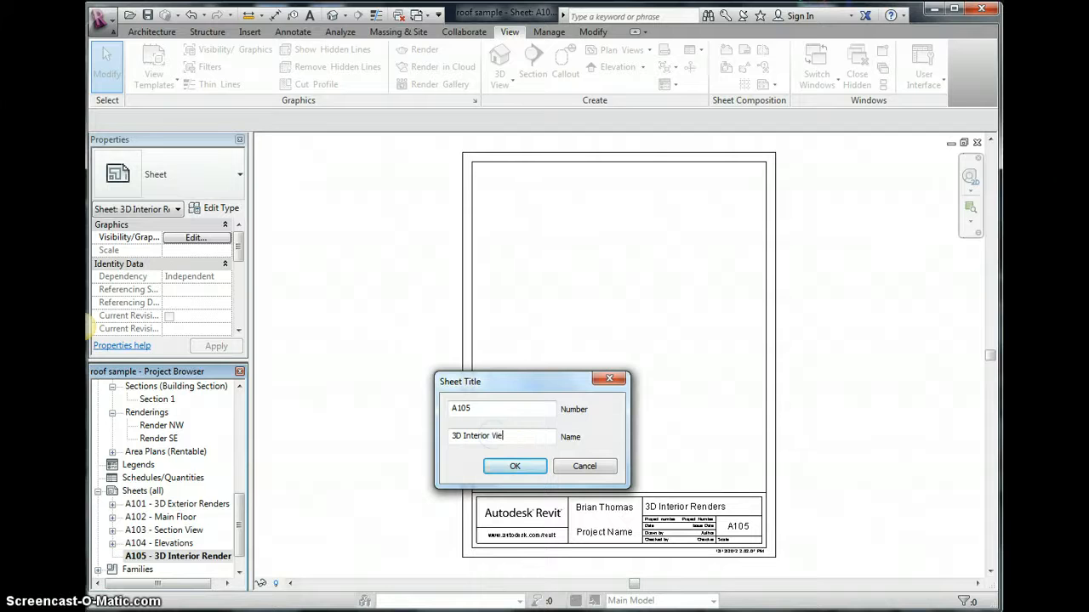
key(Return)
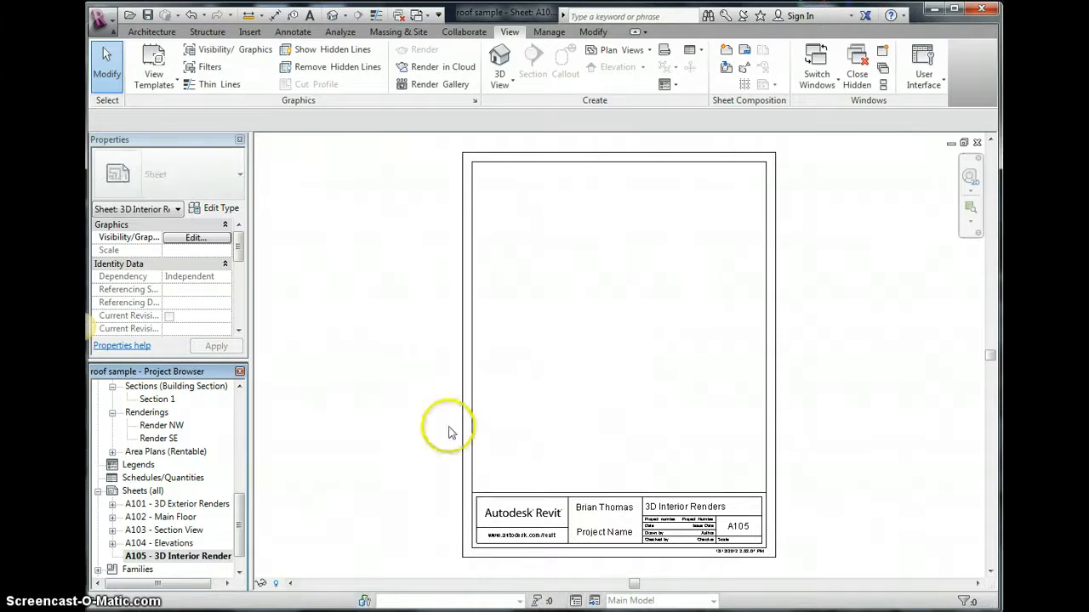
- Open the Main Floor plan and place a camera aimed into the northeast room to create a perspective view
drag(243, 497, 242, 406)
double_click(167, 465)
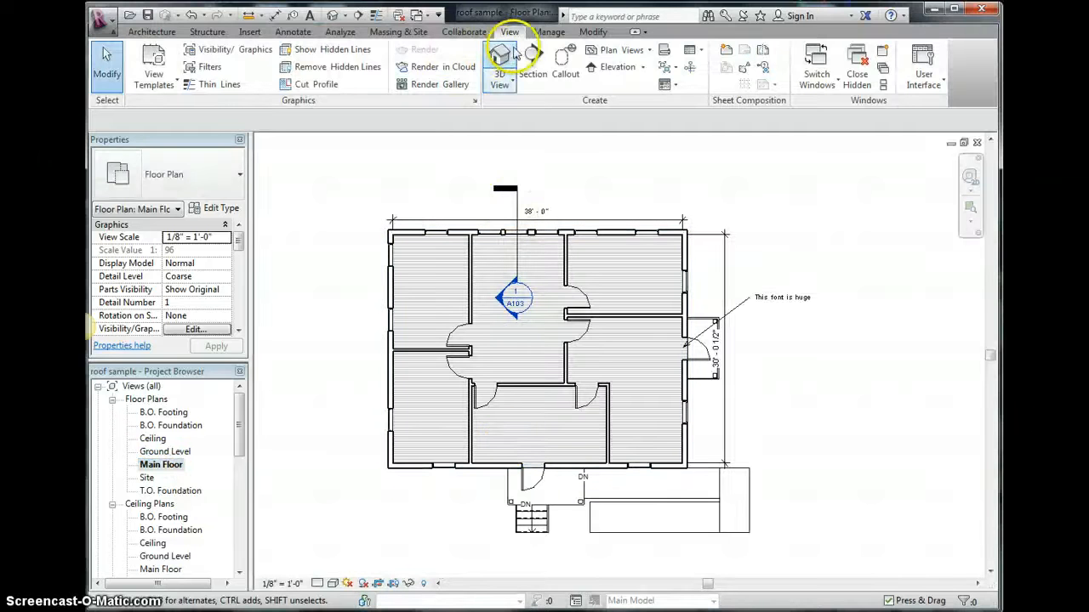
click(499, 80)
click(521, 134)
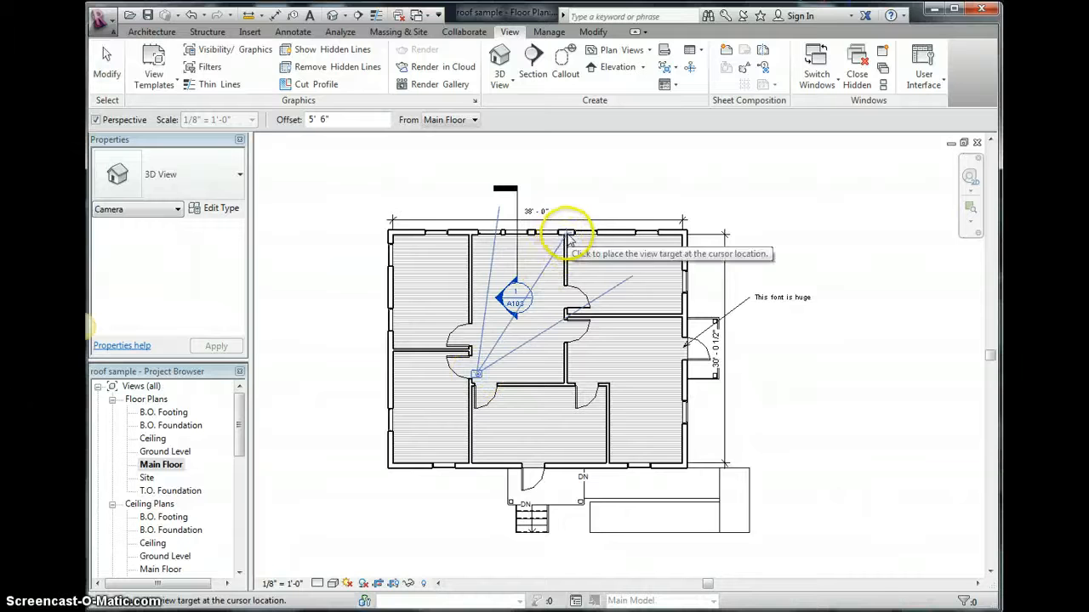
click(579, 297)
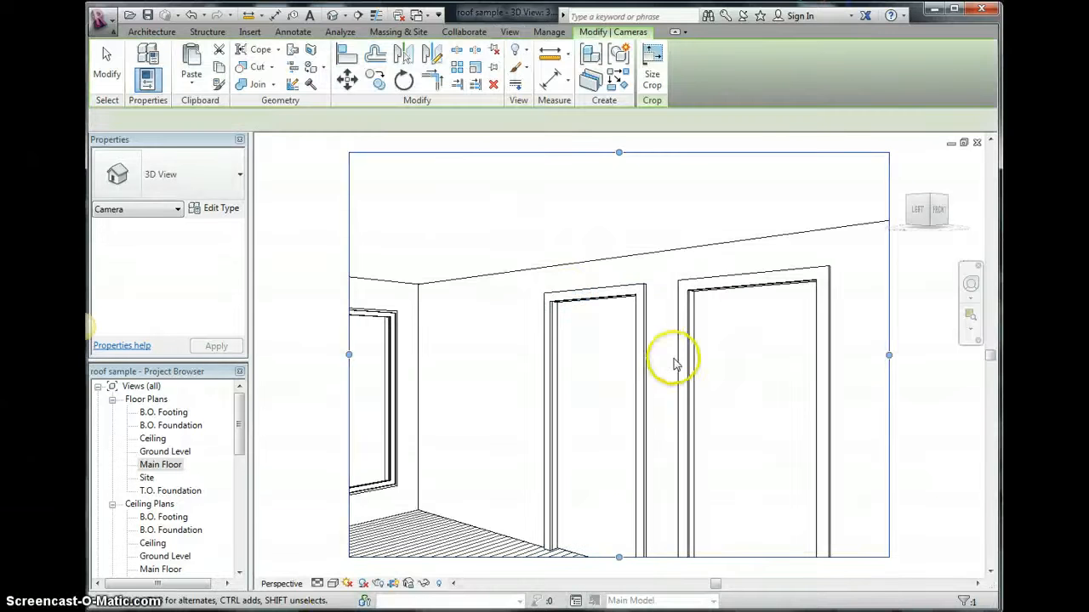
- Switch the camera view's visual style to Realistic, then to Shaded
click(332, 584)
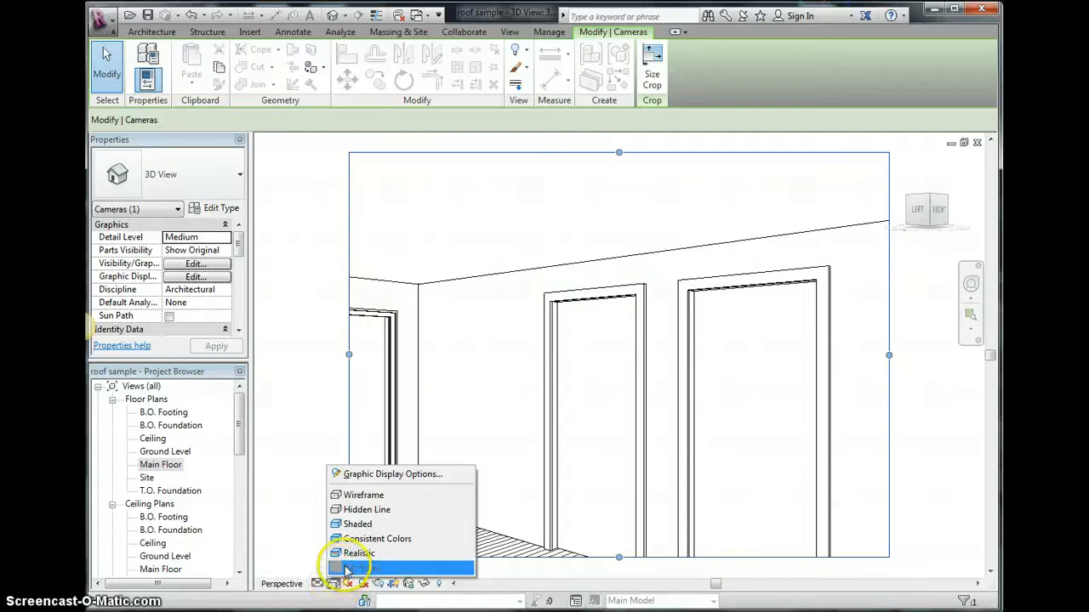
click(349, 556)
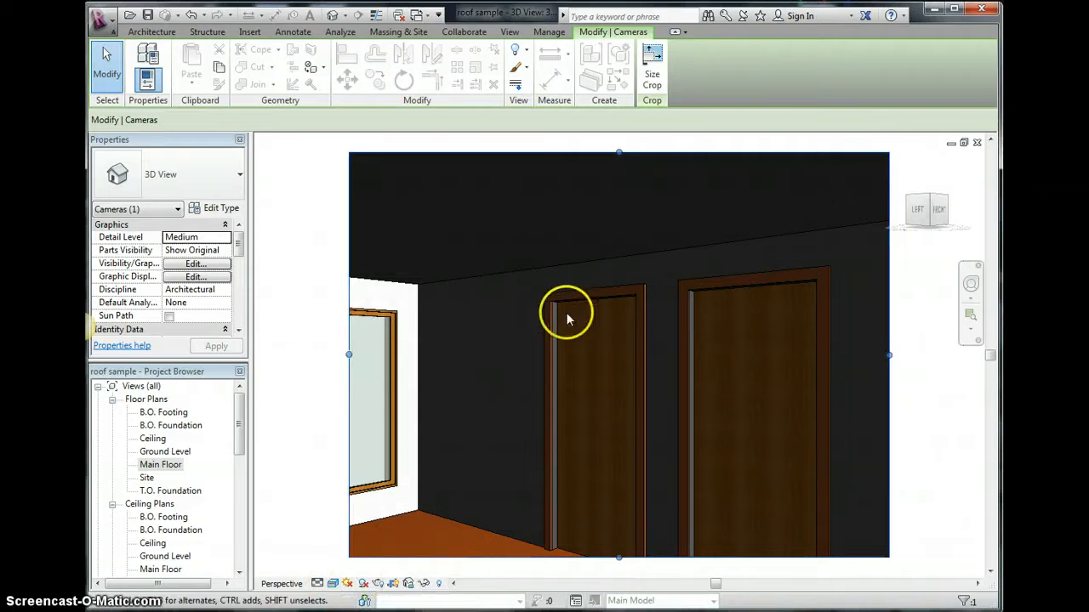
click(332, 584)
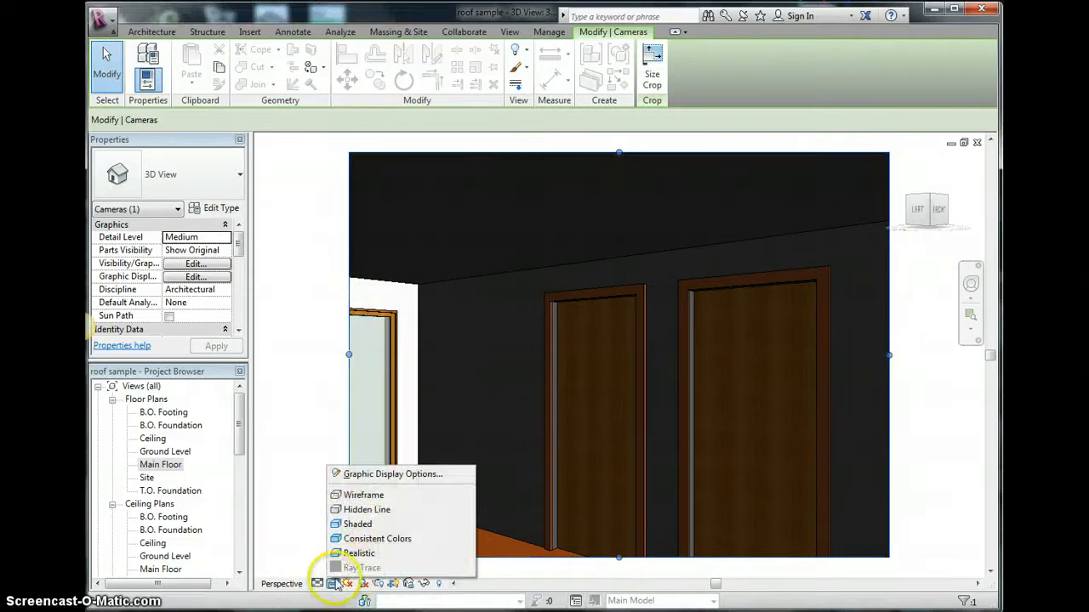
click(358, 522)
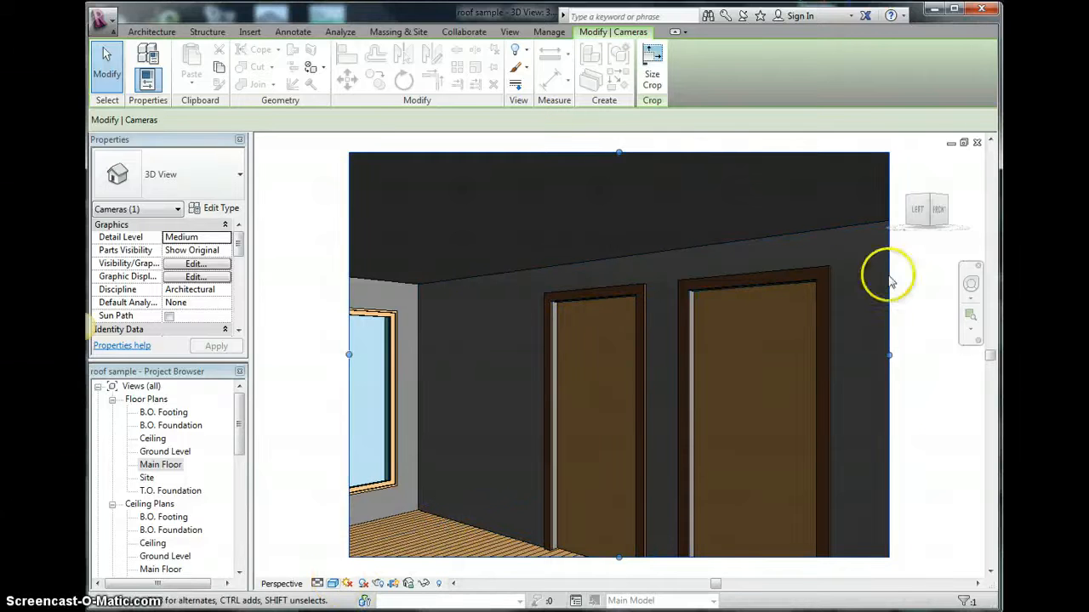
- Adjust the camera with the steering wheel's Look tool and arrow keys to frame the room corner and doors
click(956, 291)
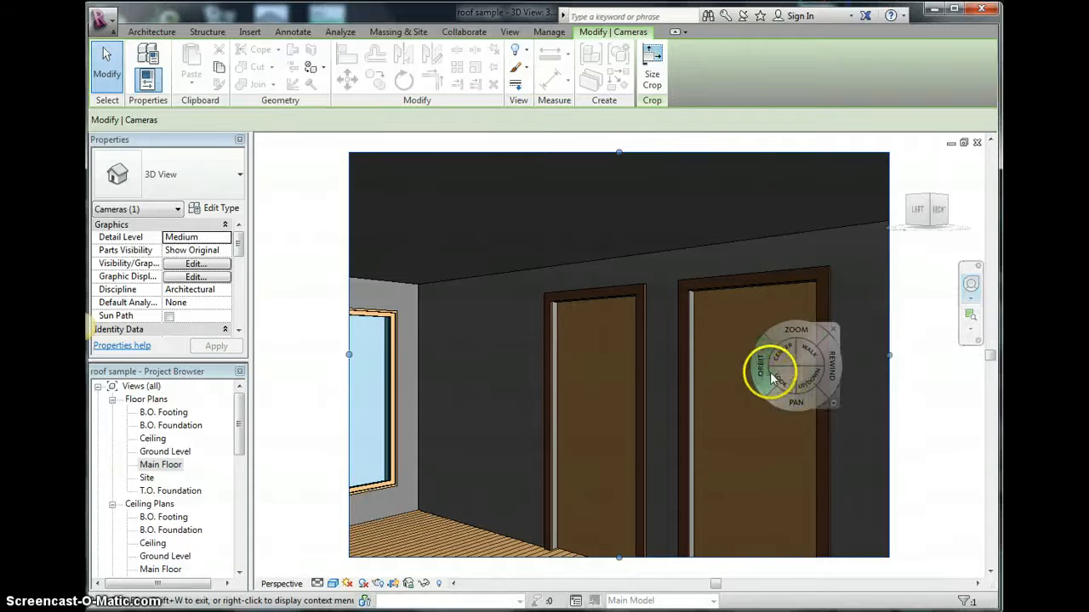
drag(774, 374, 309, 393)
key(Up)
key(Up)
key(Up)
key(Up)
key(Up)
key(Up)
key(Down)
key(Down)
key(Down)
key(Down)
key(Down)
key(Down)
key(Down)
key(Down)
key(Down)
key(Down)
key(Up)
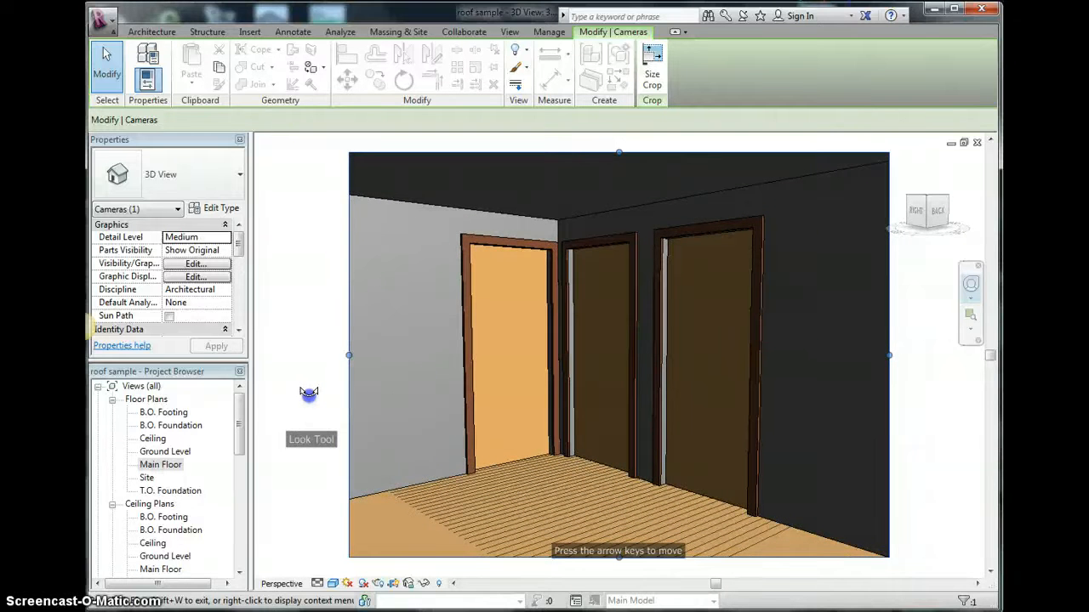
drag(308, 393, 303, 399)
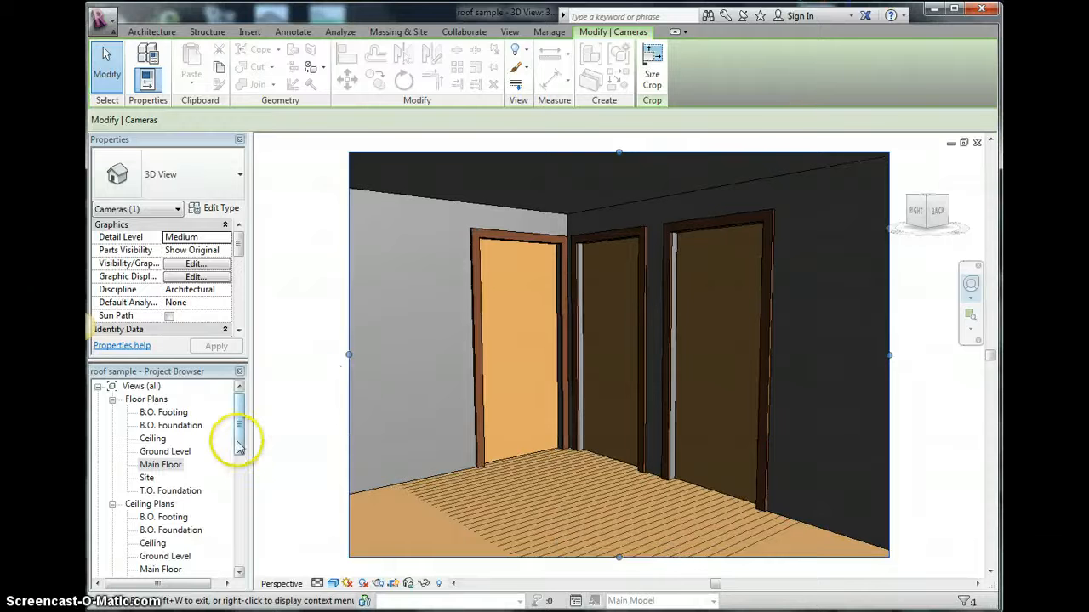
- Rename the camera view 3D View 1 as Living Room
drag(239, 447, 239, 492)
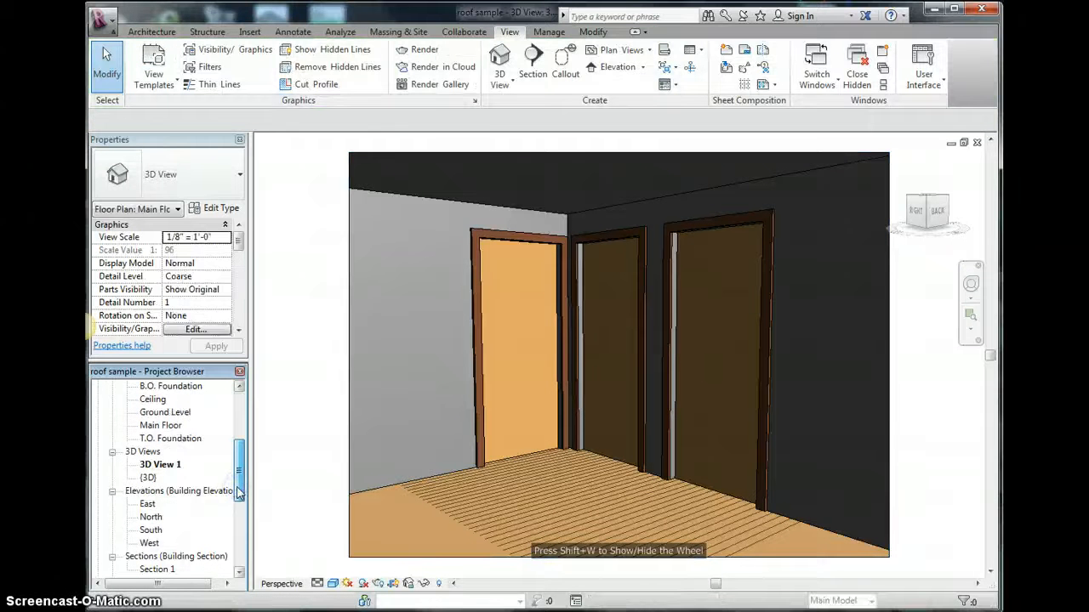
right_click(173, 466)
click(213, 372)
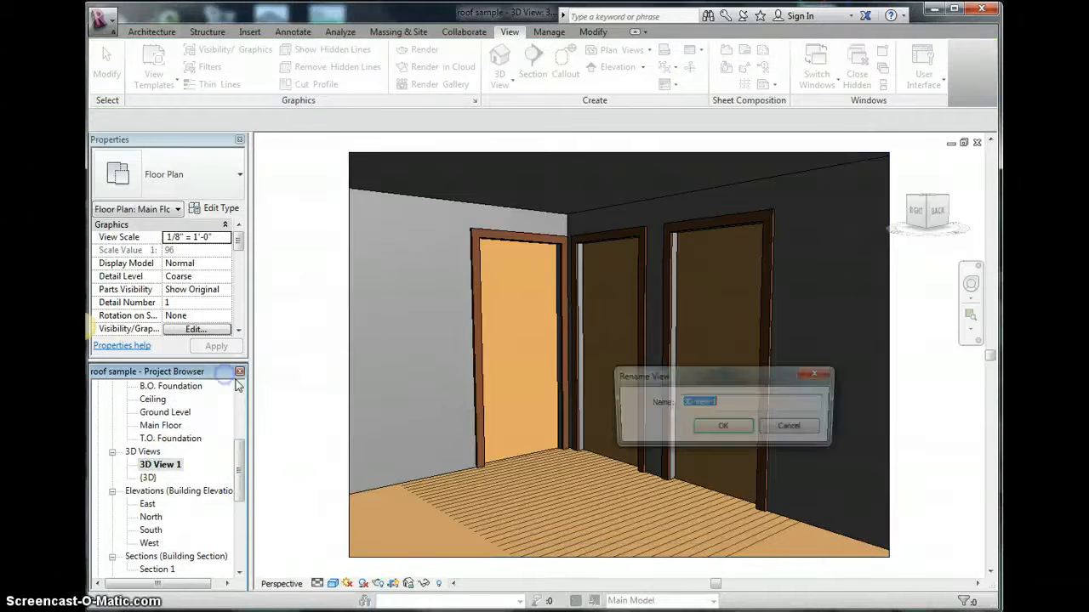
text(Living Room)
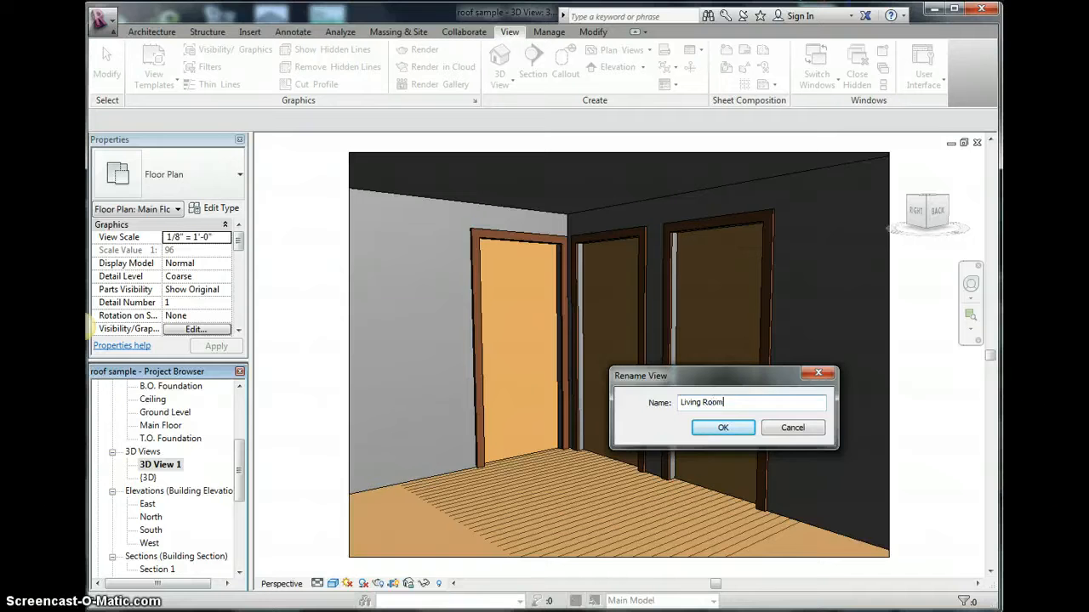
key(Return)
- Open the Main Floor plan and place a second camera in the east room aimed toward its southeast corner
scroll(234, 402, up, 4)
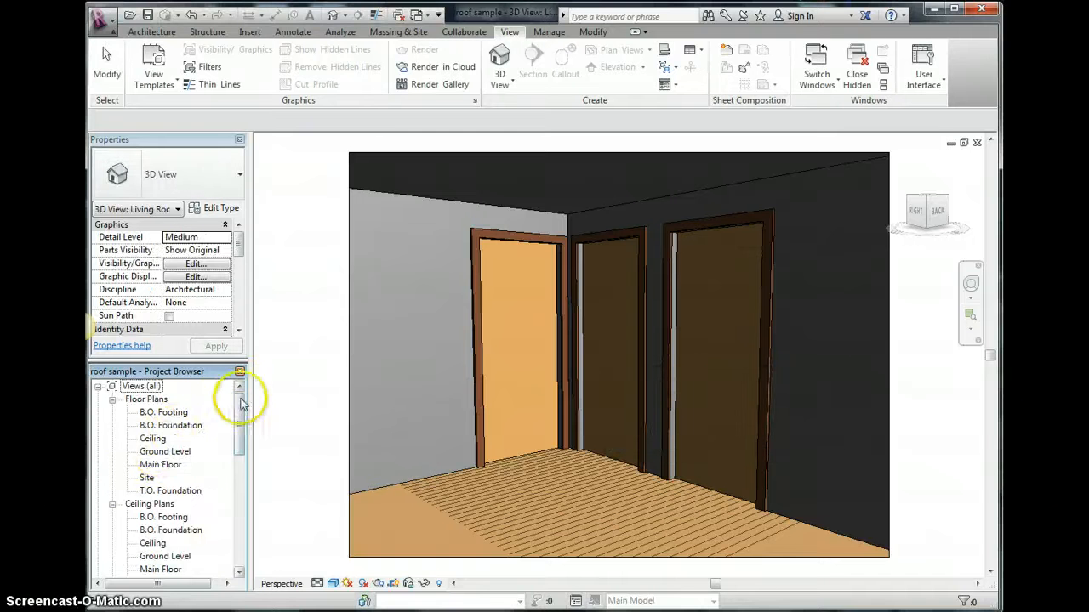
double_click(159, 464)
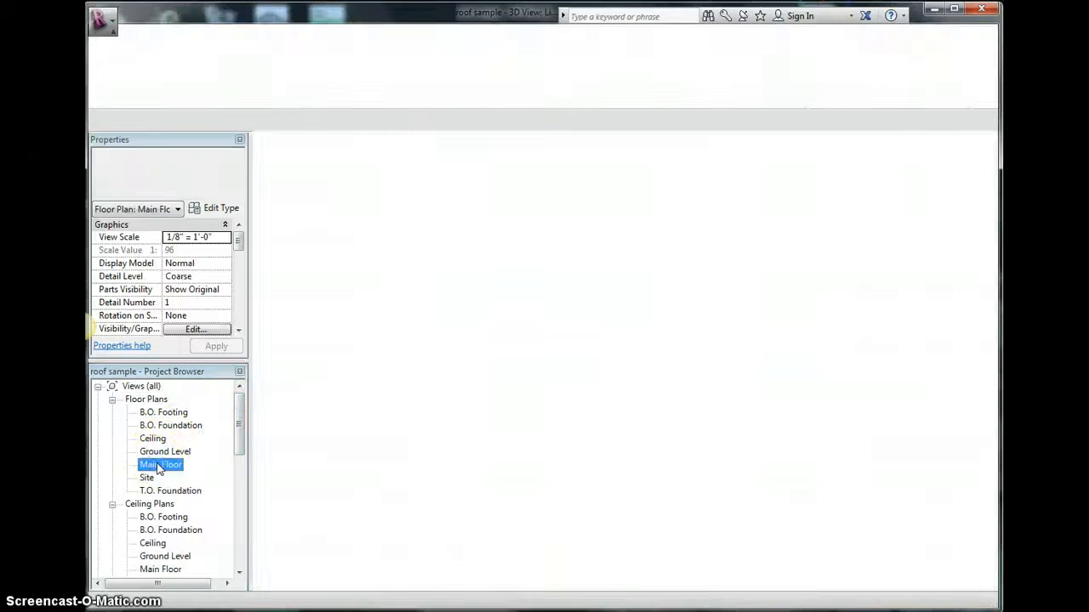
click(500, 81)
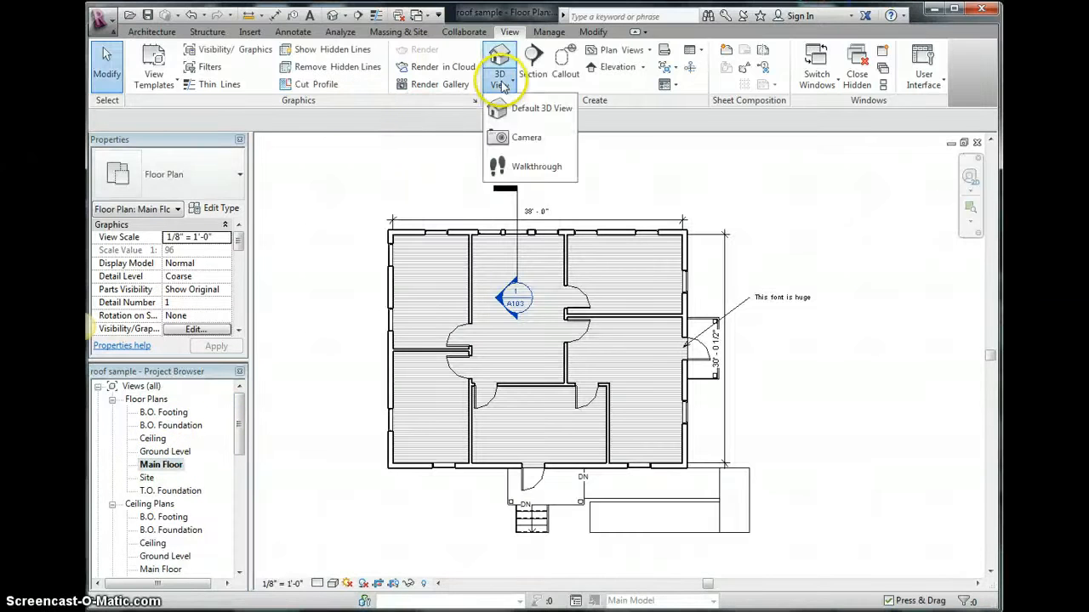
click(511, 124)
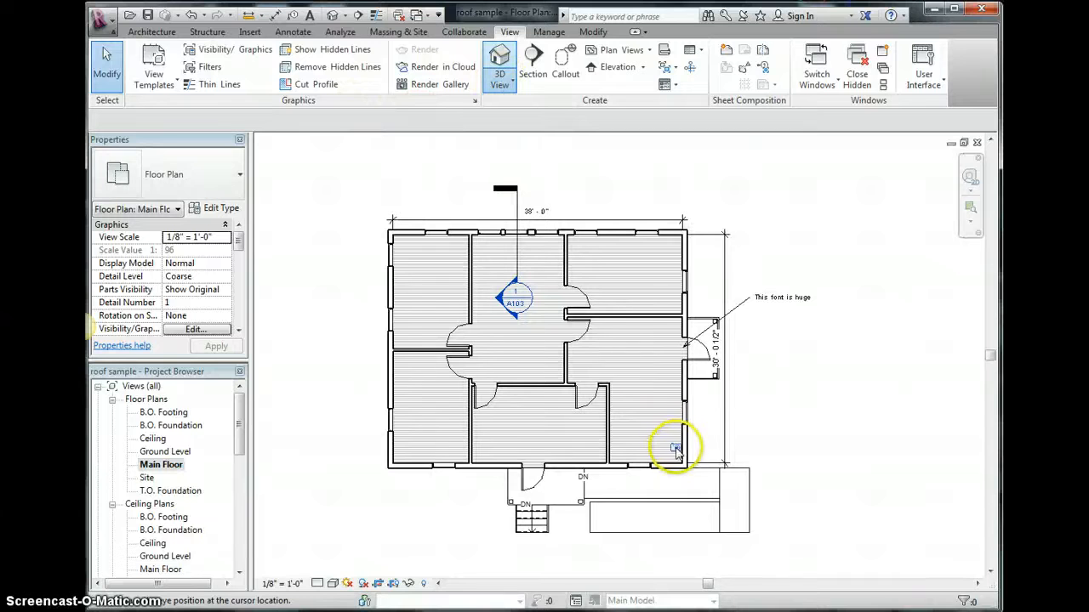
click(604, 330)
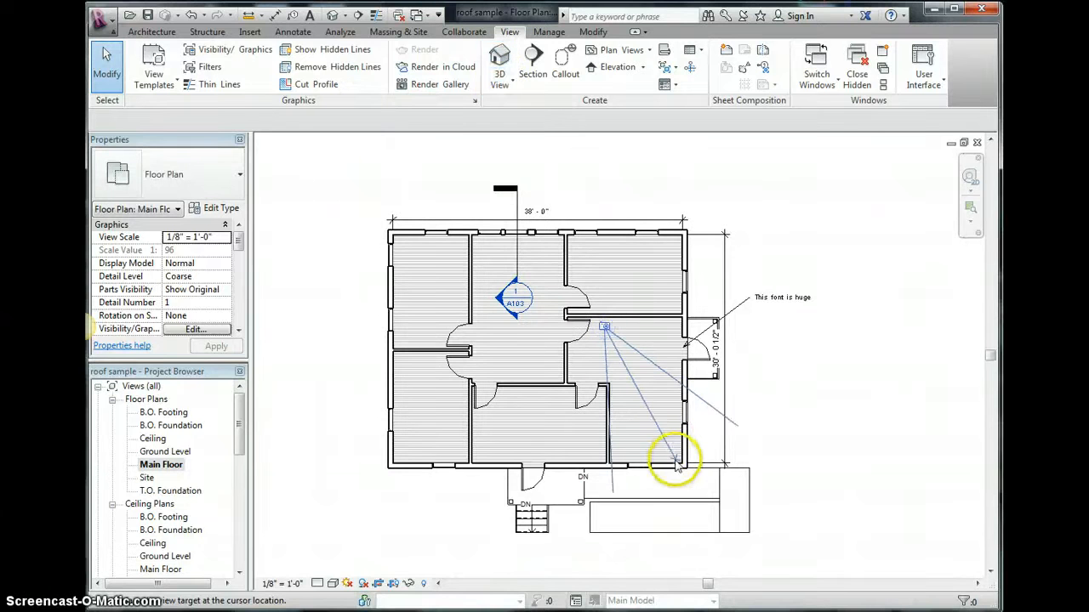
click(681, 468)
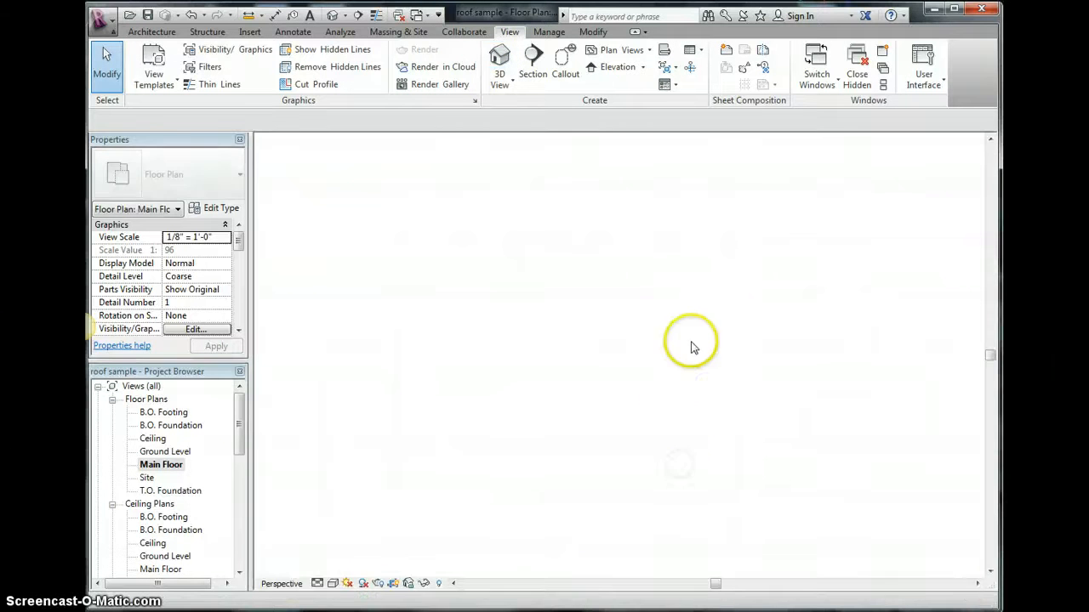
- Set the new camera view's visual style to Shaded and rename it Kitchen
click(336, 585)
click(352, 522)
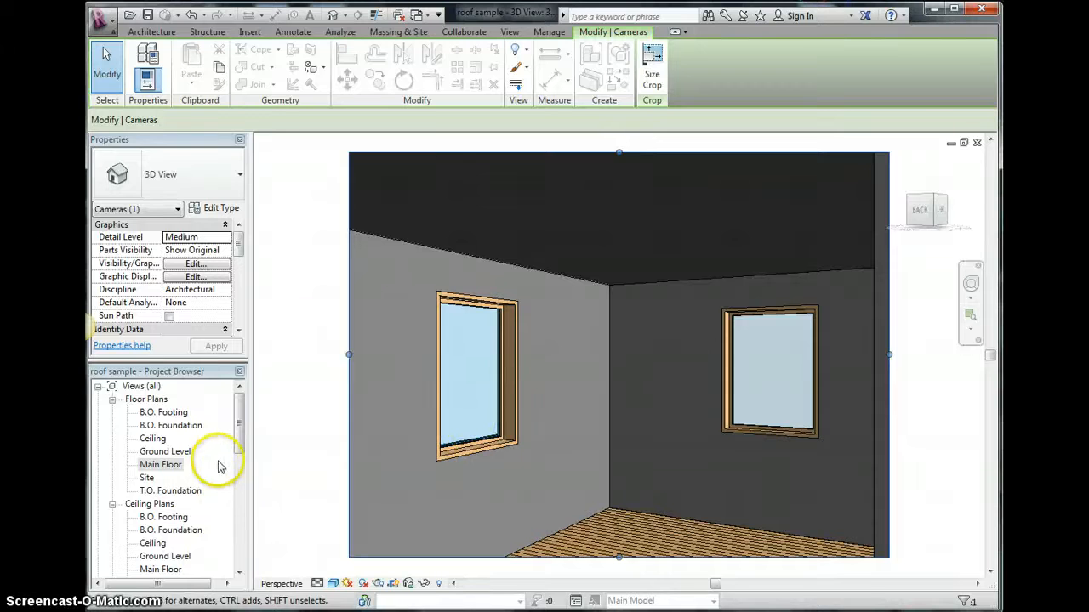
drag(237, 437, 238, 466)
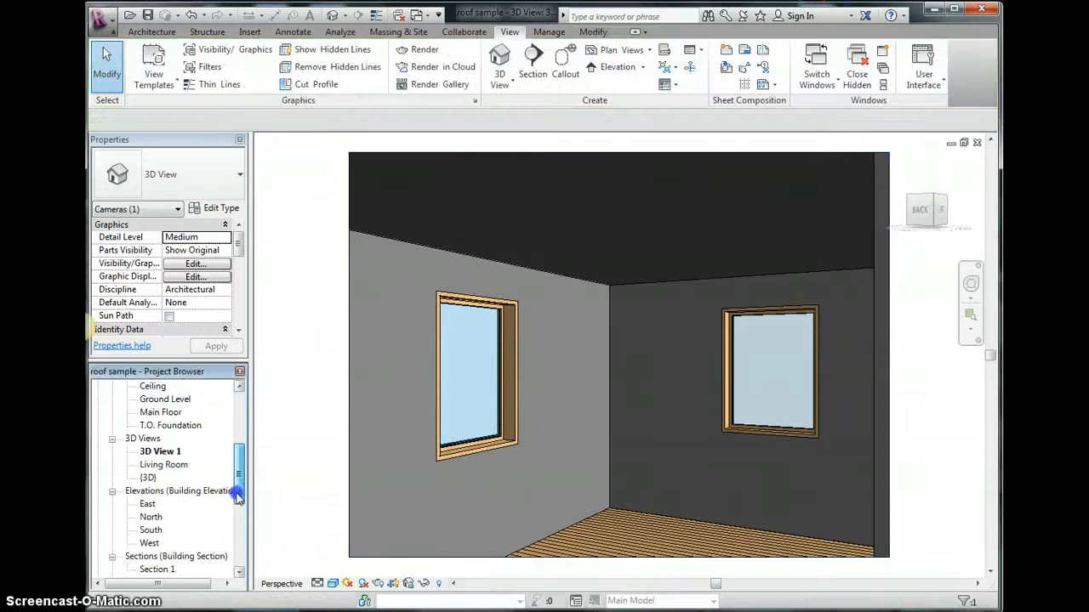
right_click(166, 452)
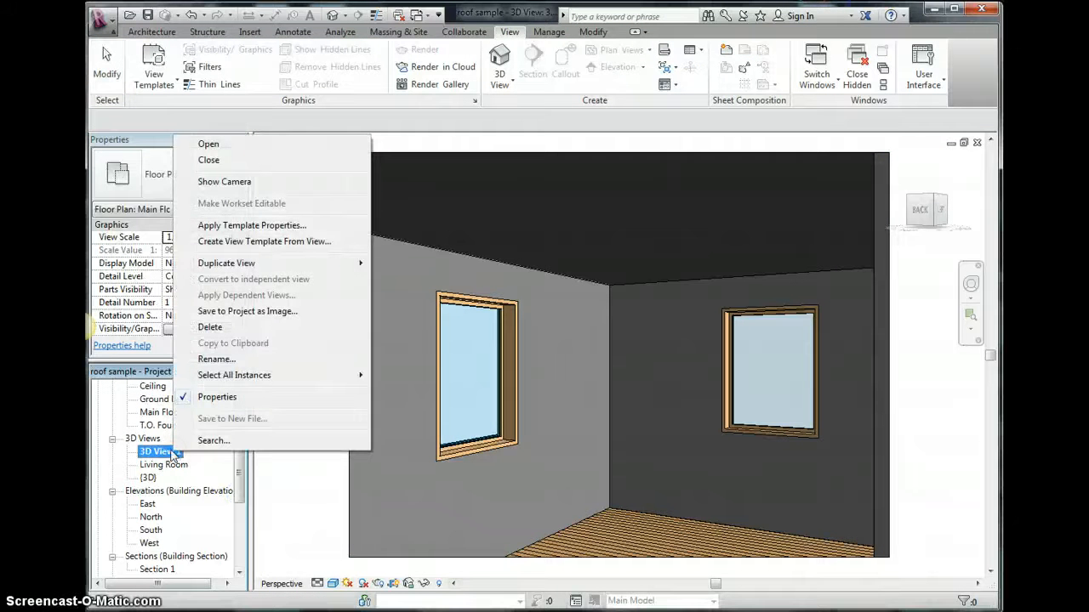
click(217, 359)
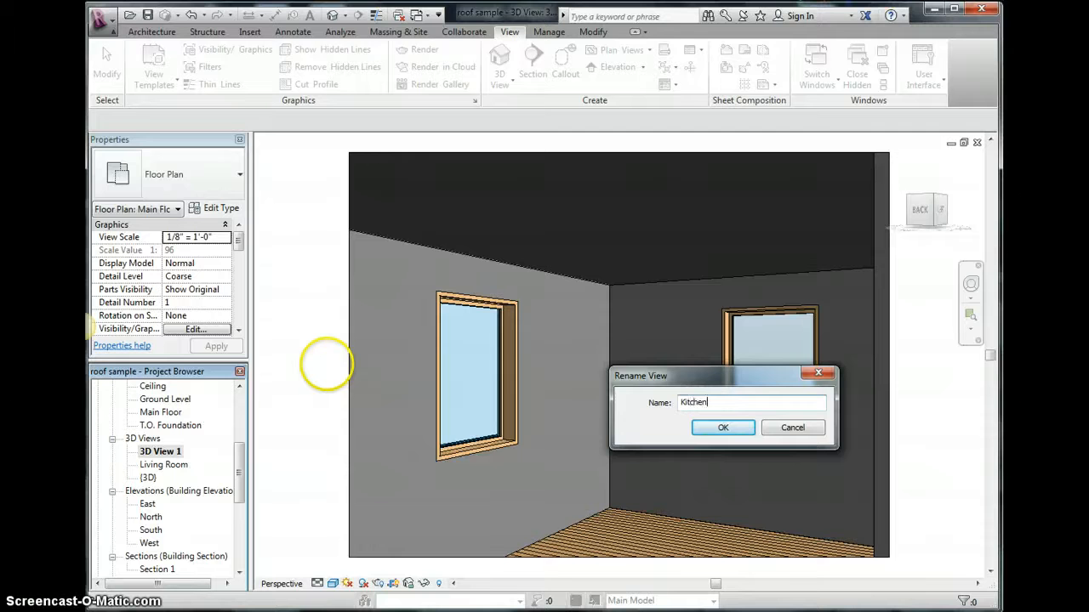
text(Kitchen)
key(Return)
- Open the A105 - 3D Interior Views sheet and place the Living Room view near its top
drag(239, 487, 239, 542)
double_click(187, 556)
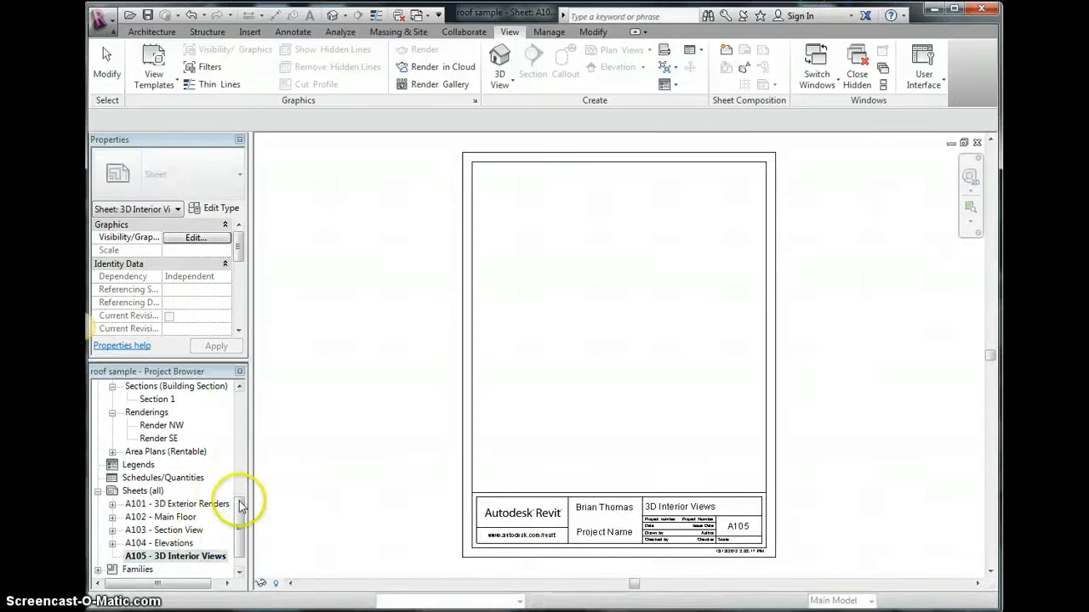
drag(240, 506, 240, 443)
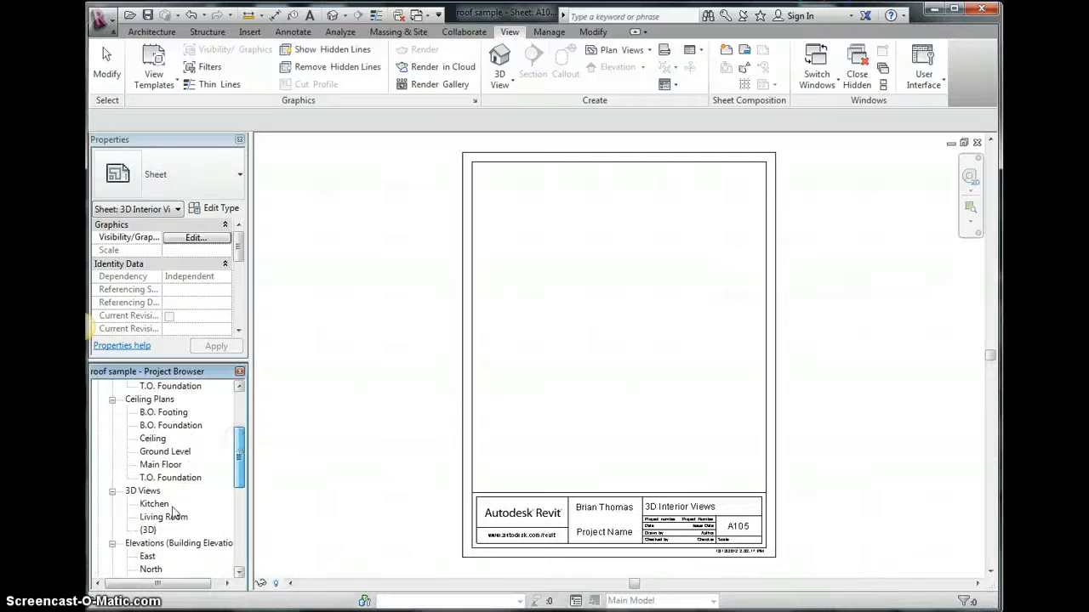
drag(166, 517, 445, 372)
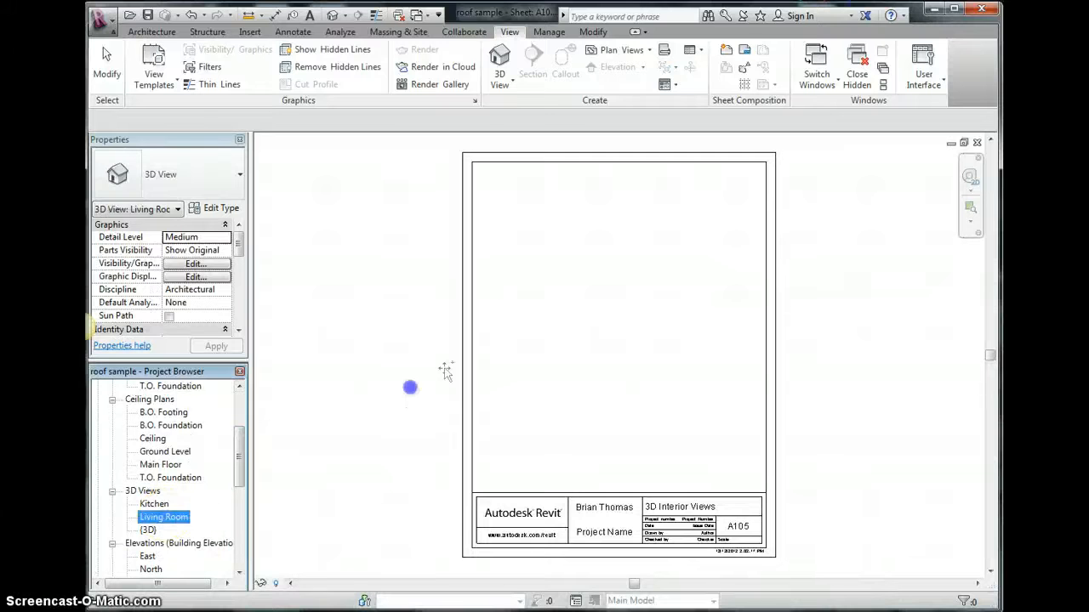
click(618, 217)
drag(618, 222, 619, 253)
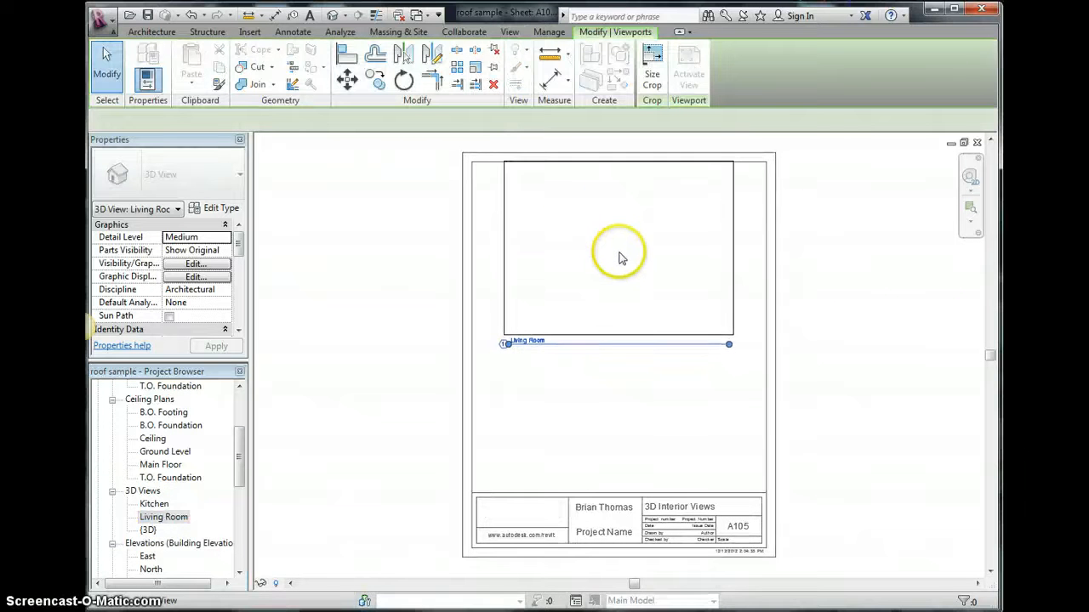
click(619, 258)
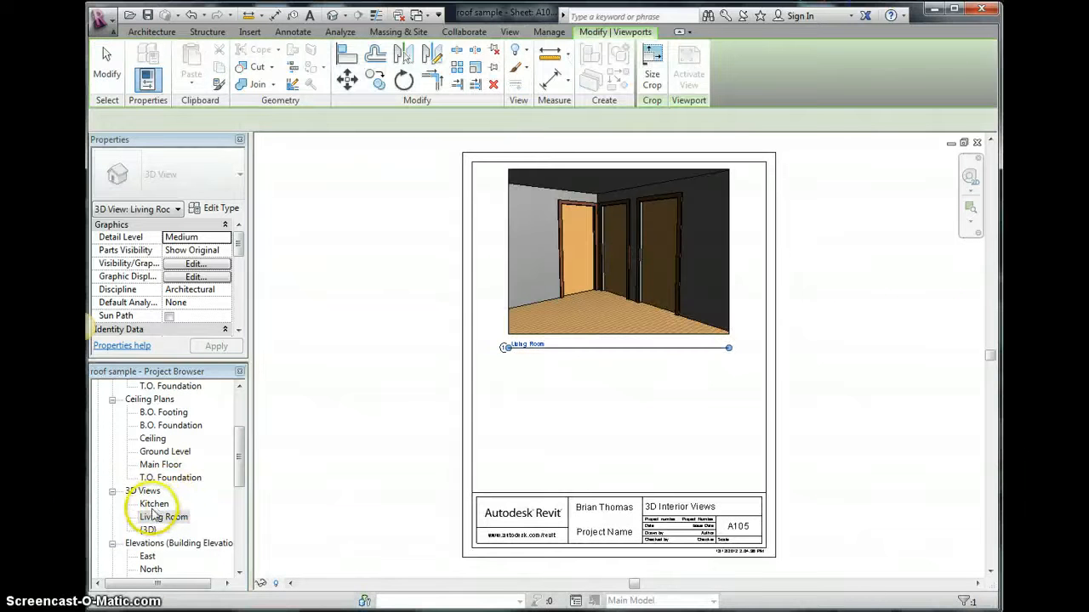
- Place the Kitchen view on the sheet below the Living Room viewport
click(544, 419)
drag(544, 417, 642, 393)
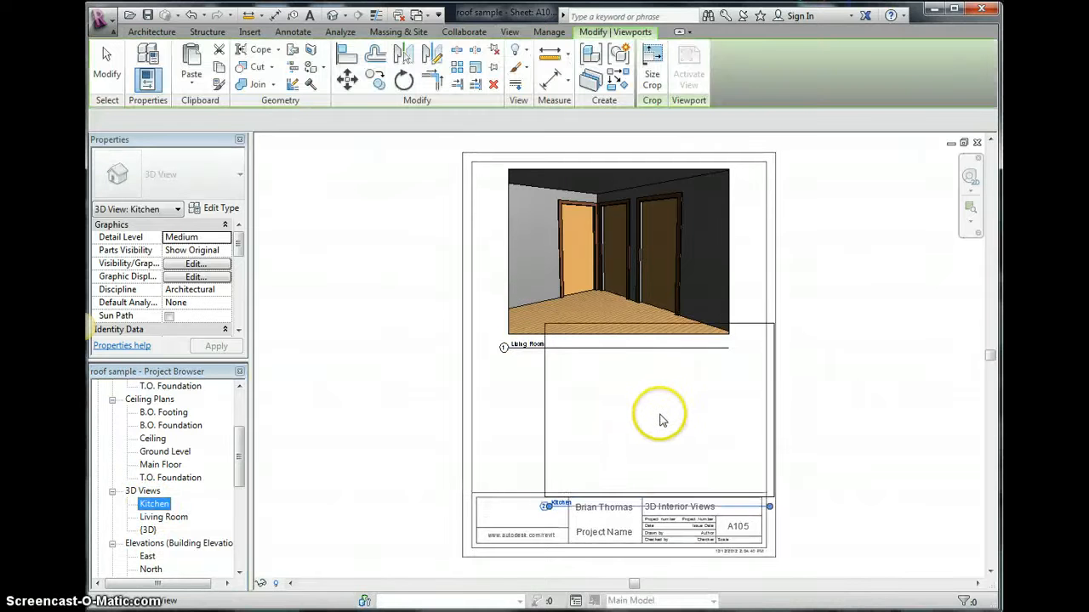
click(656, 422)
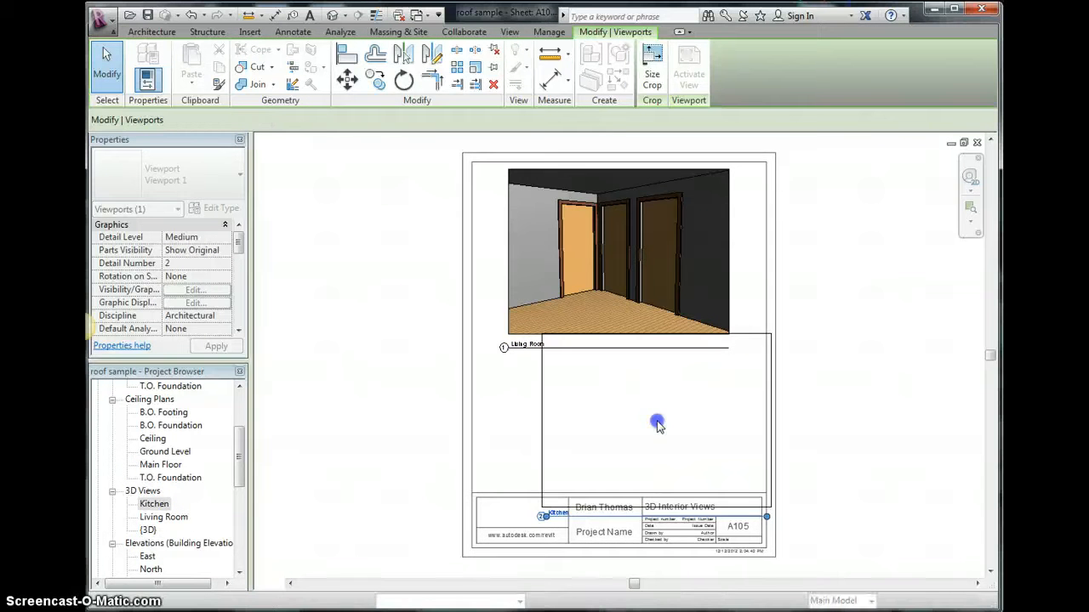
- Nudge the Living Room and Kitchen viewports left and up to fit them inside the sheet border
click(572, 298)
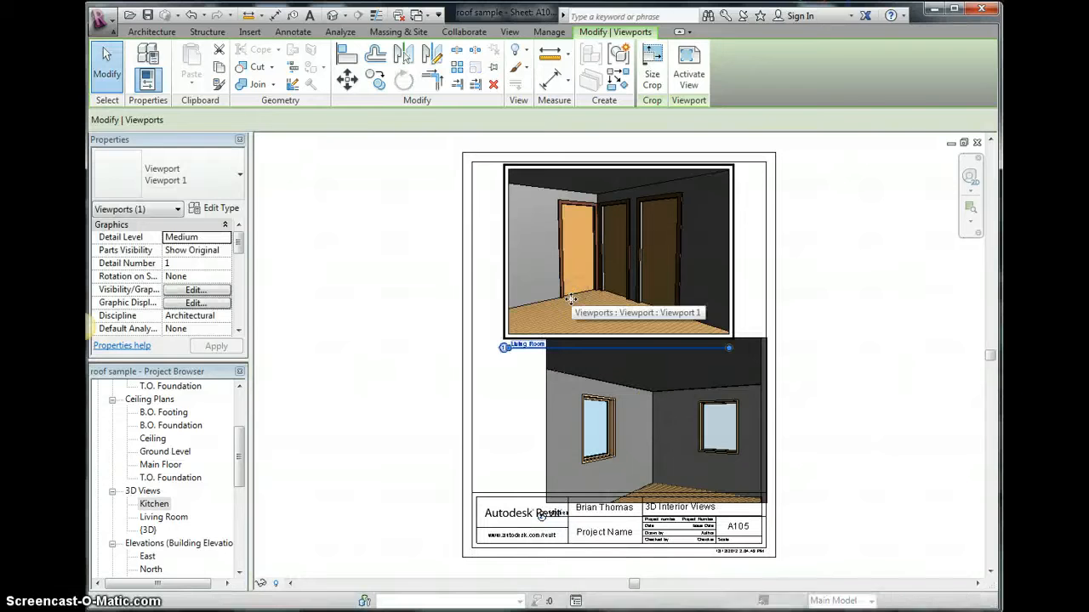
key(Left)
key(Left)
key(Left)
key(Left)
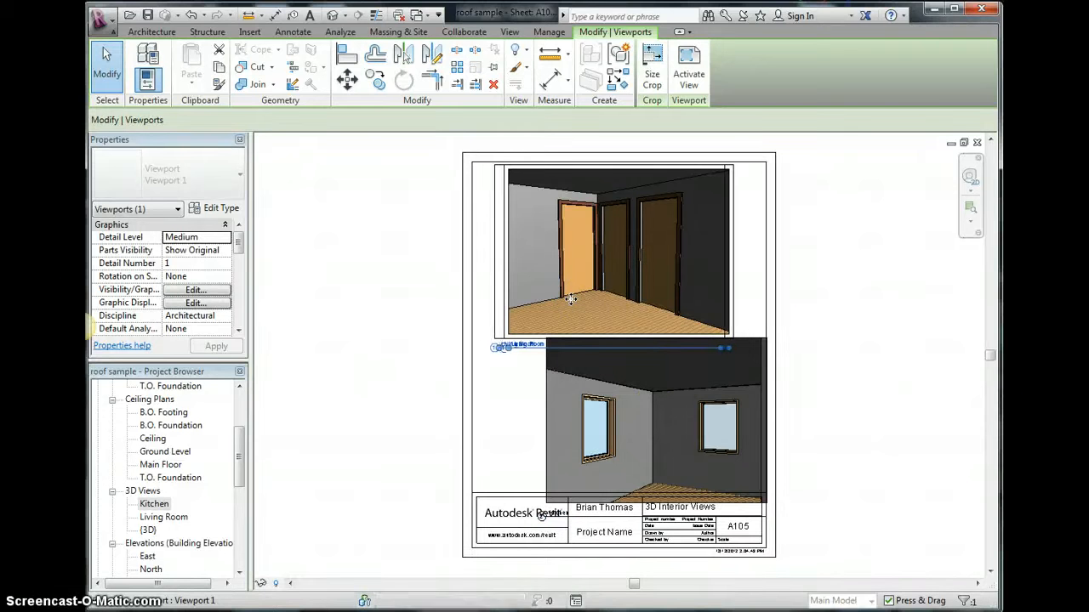
key(Left)
key(Left)
key(Left)
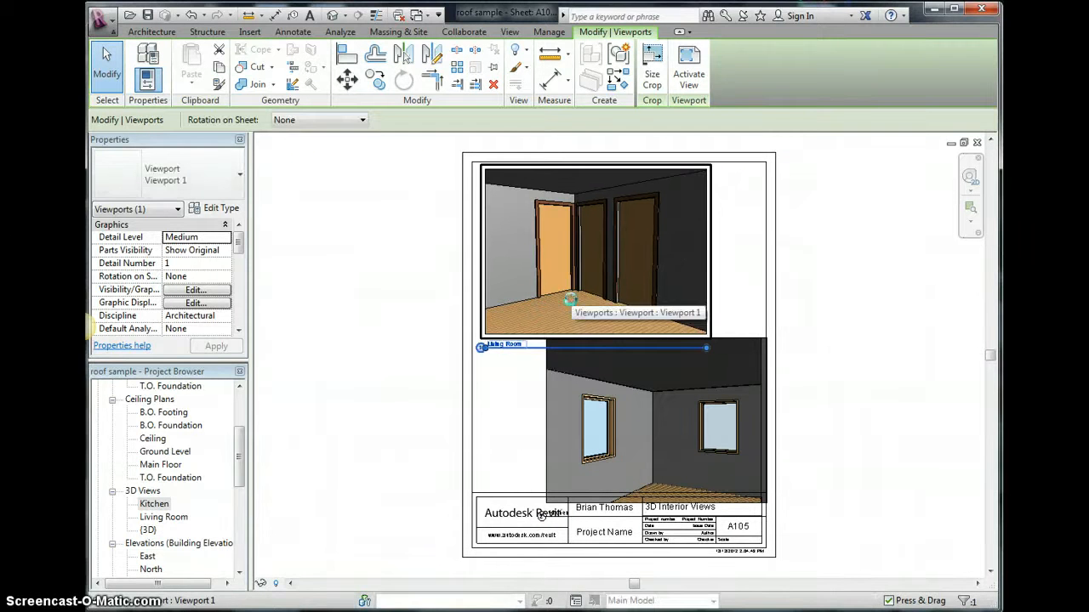
key(Left)
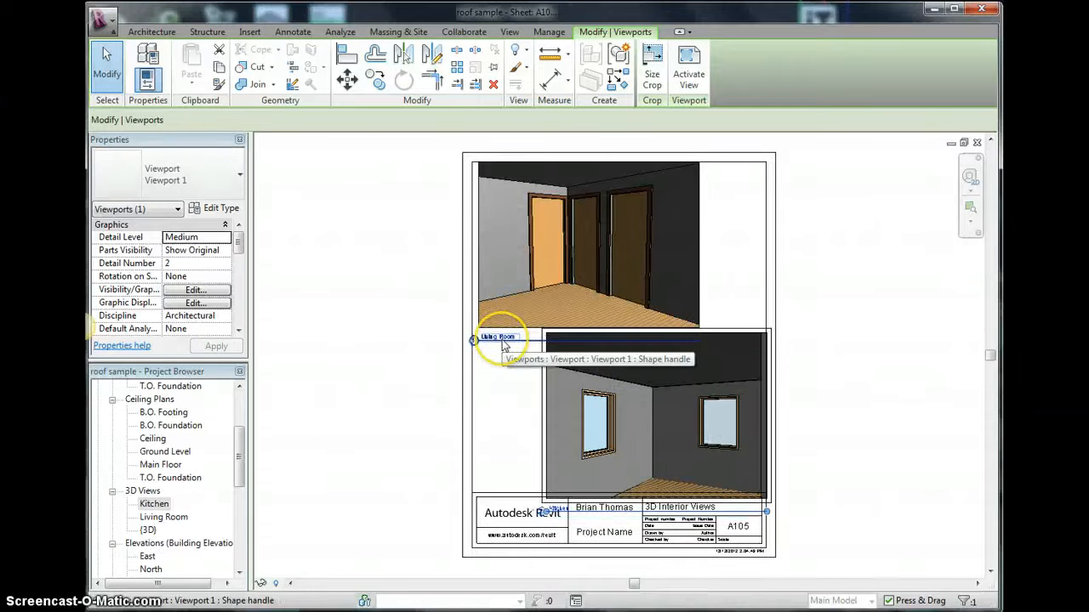
key(Up)
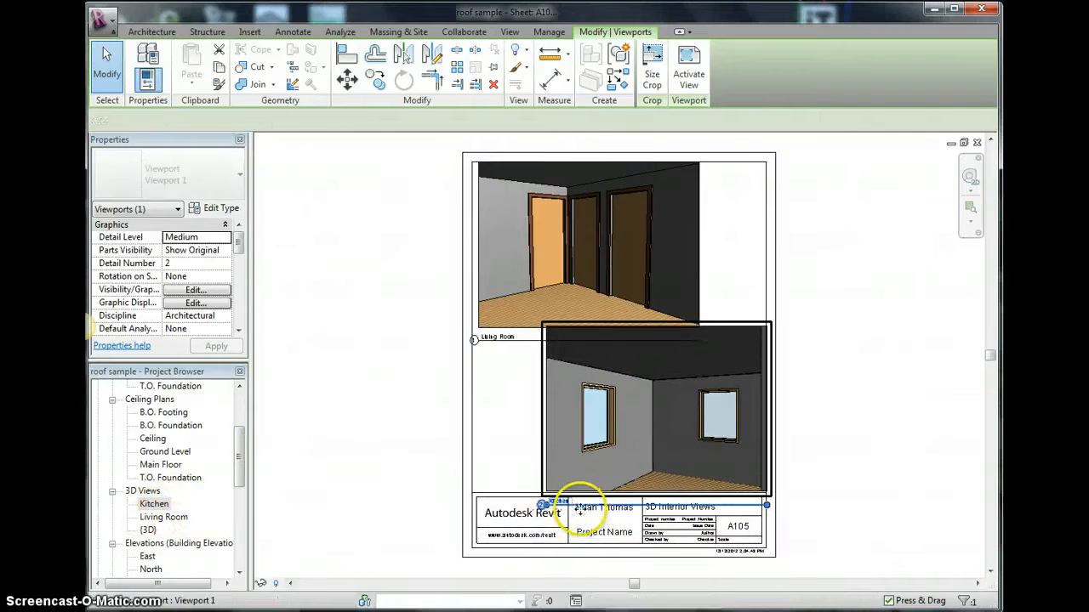
key(Left)
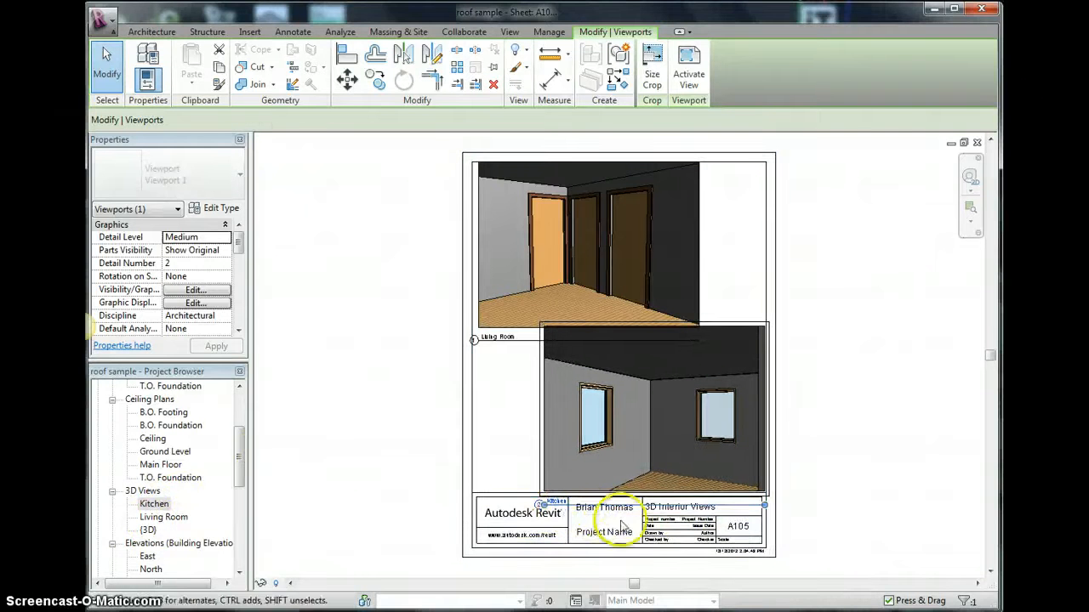
click(421, 468)
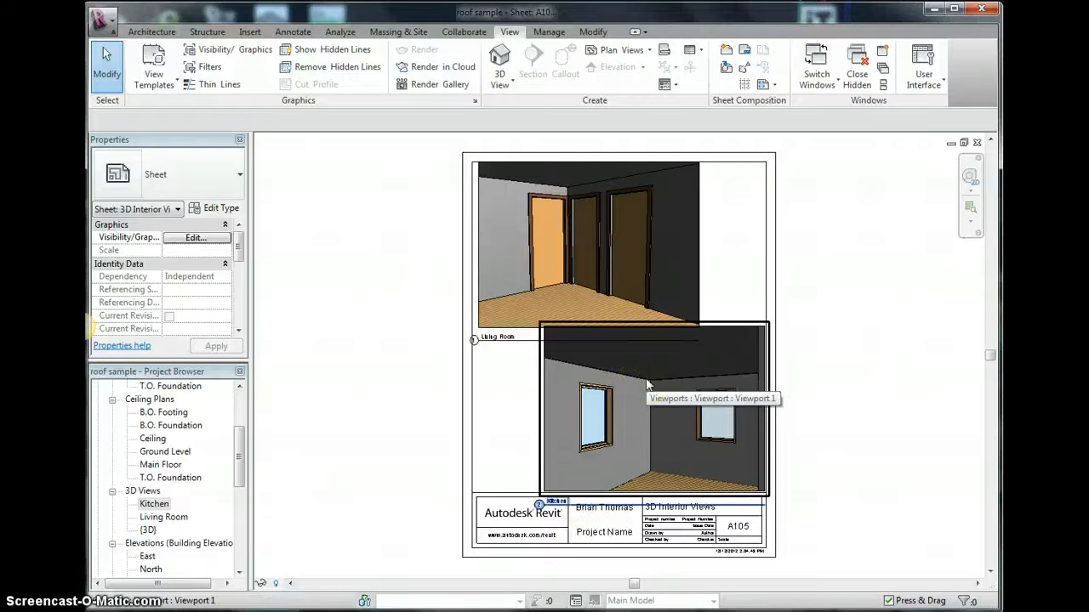
- Activate the Kitchen viewport, lower the top edge of its crop region, and deactivate the view
right_click(649, 381)
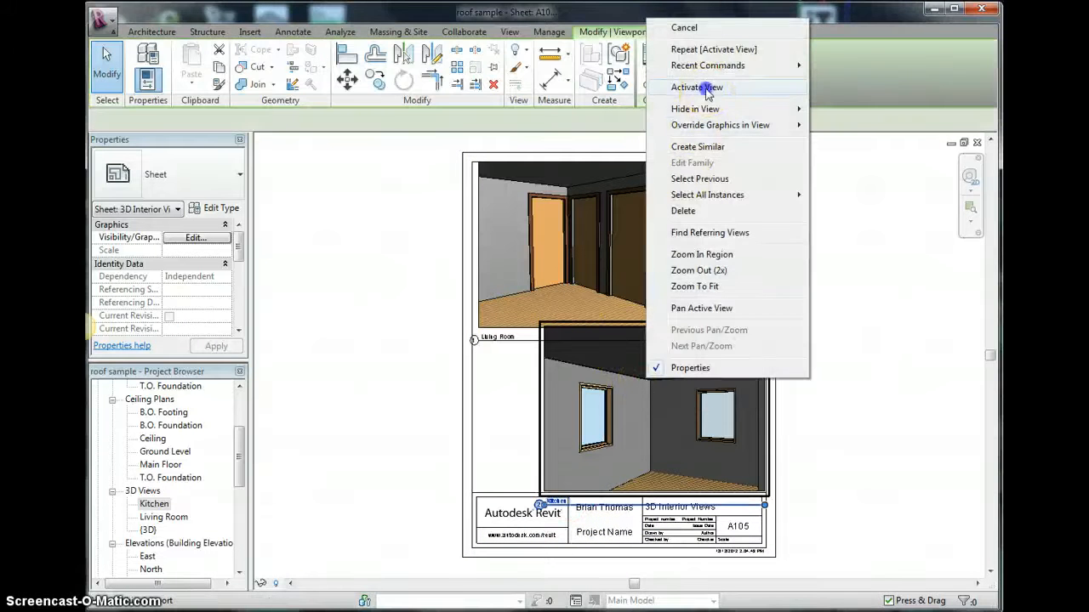
click(697, 88)
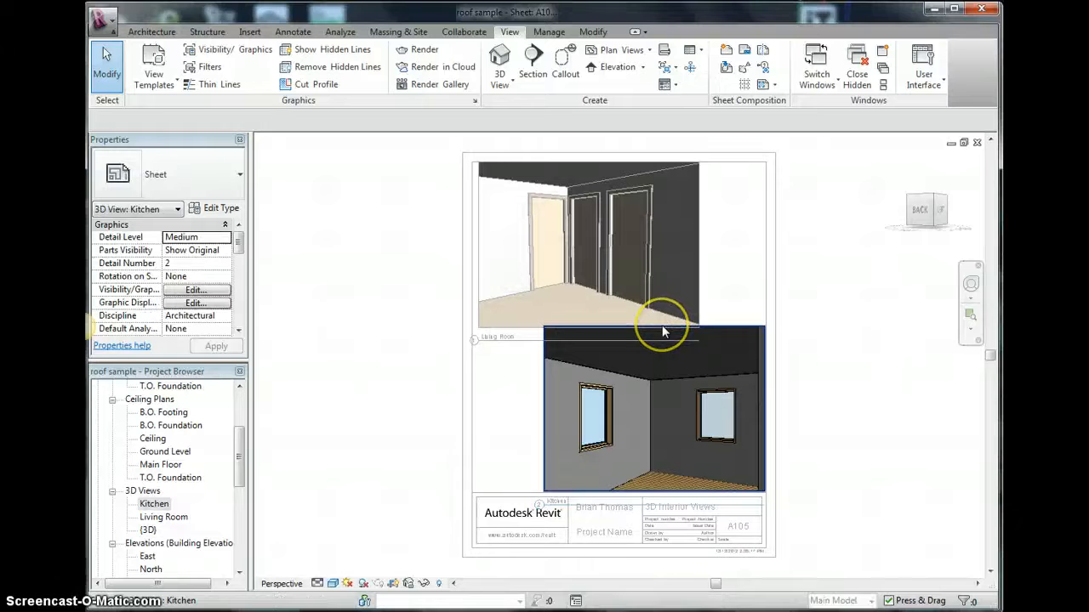
click(656, 329)
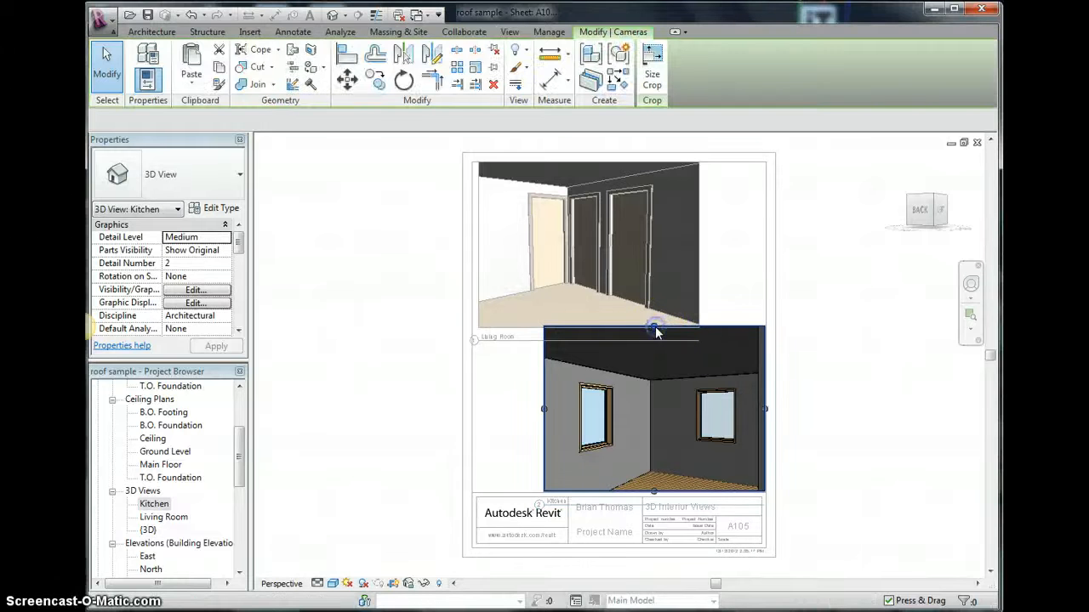
drag(656, 331, 654, 346)
right_click(651, 360)
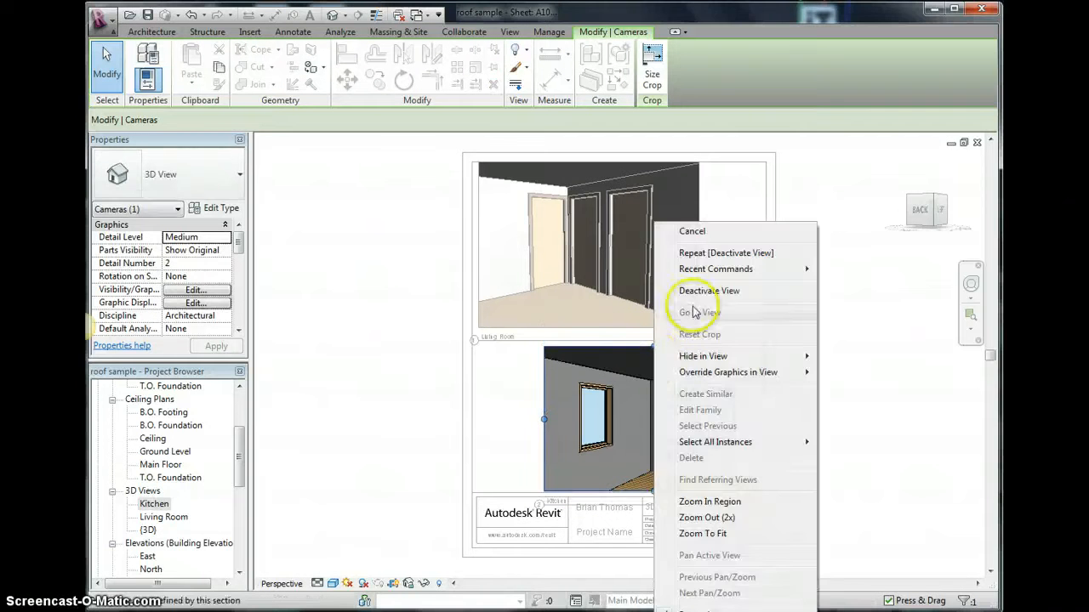
click(697, 290)
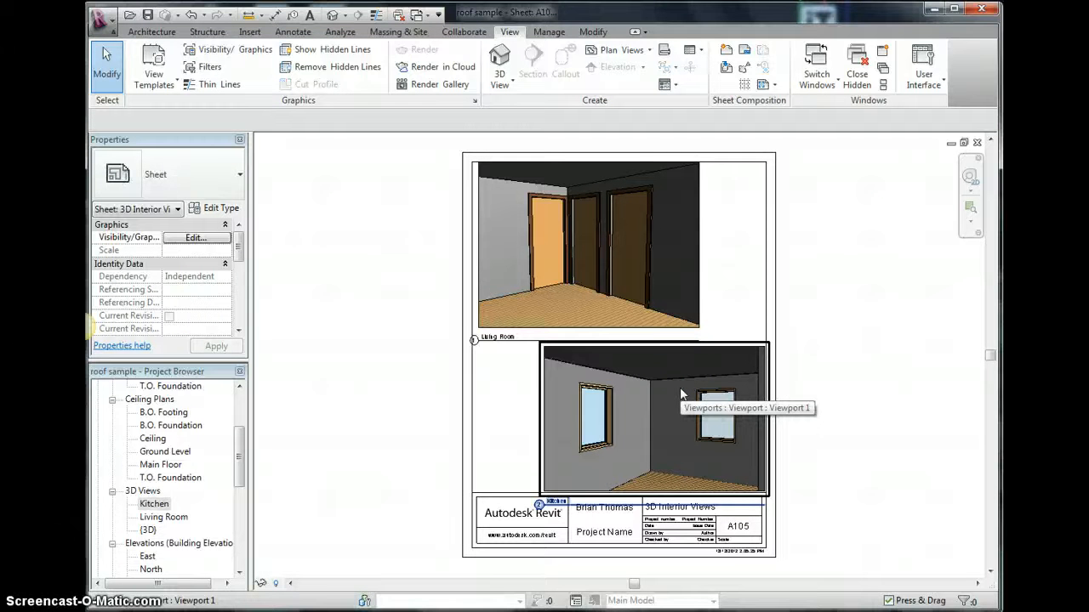
- Nudge the Kitchen viewport up on the A105 sheet
click(657, 404)
click(413, 358)
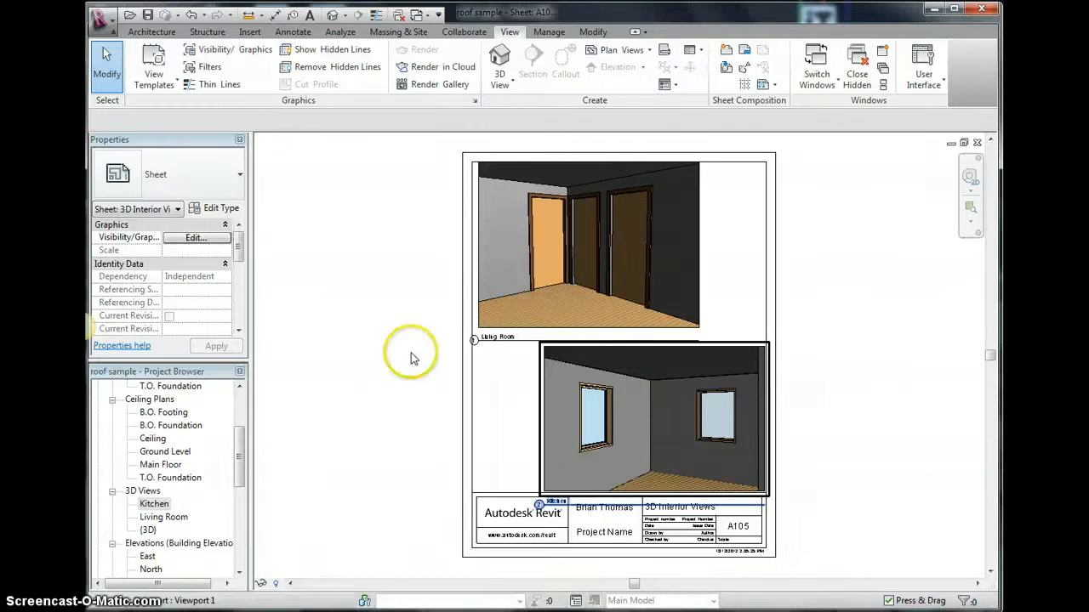
click(564, 376)
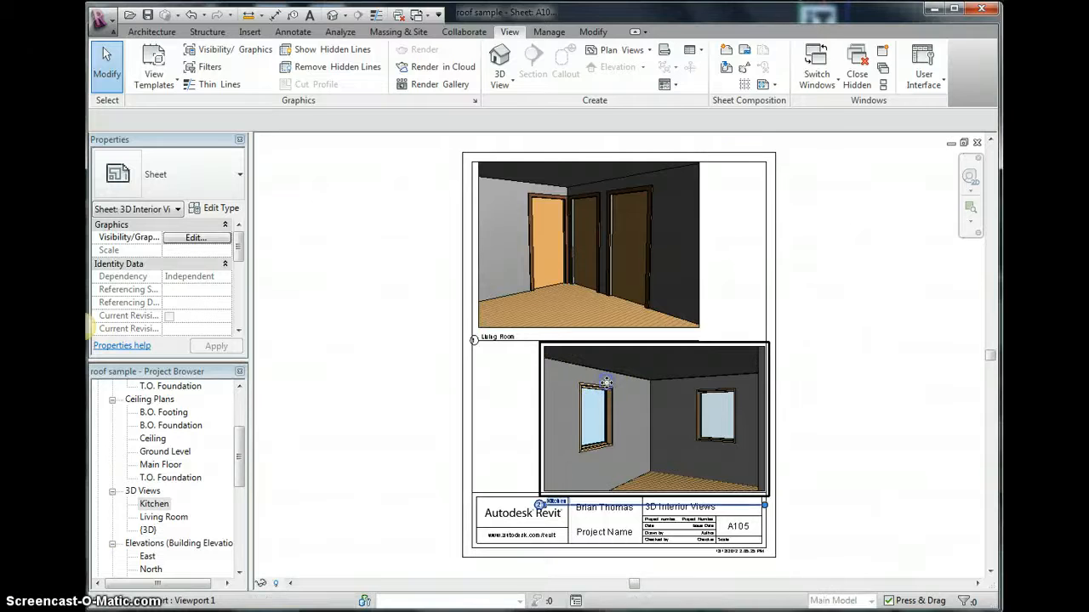
key(Up)
key(Up)
key(Up)
key(Up)
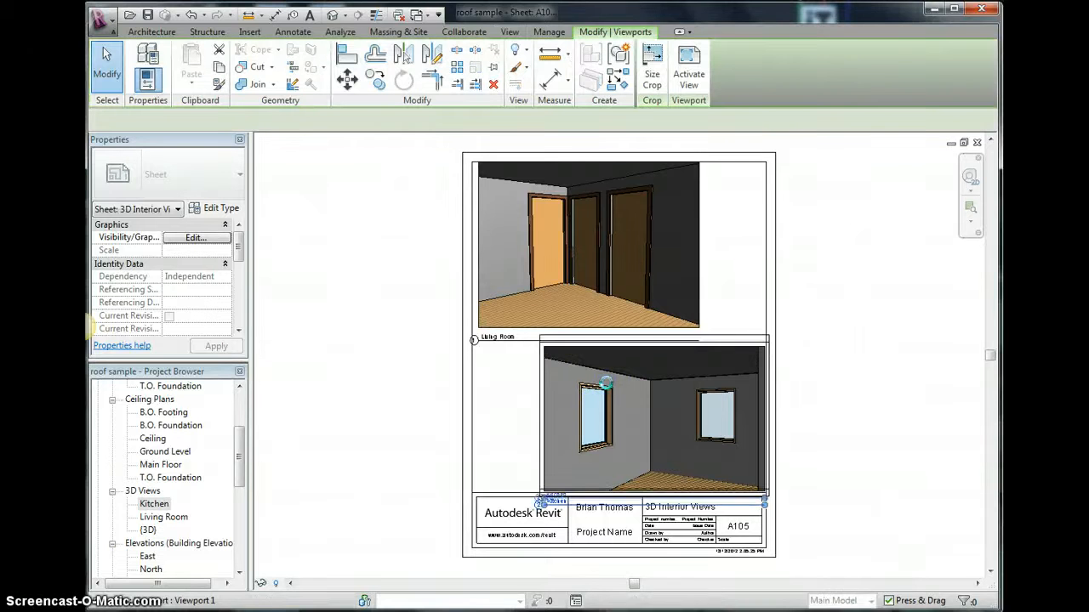
click(389, 346)
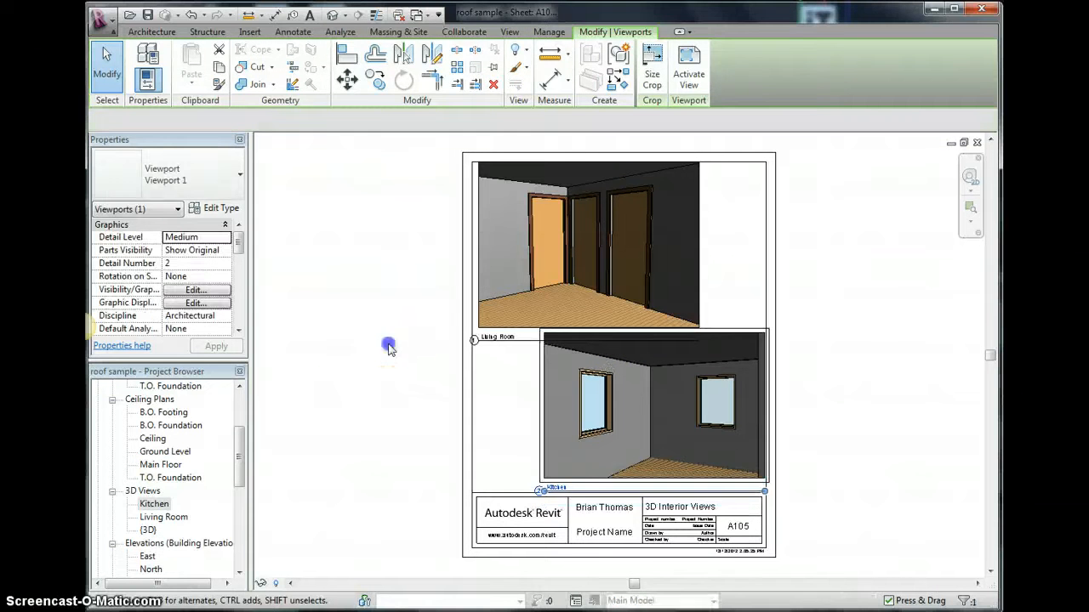
- Open the A101 - 3D Exterior Renders sheet from the project browser
drag(244, 464, 241, 544)
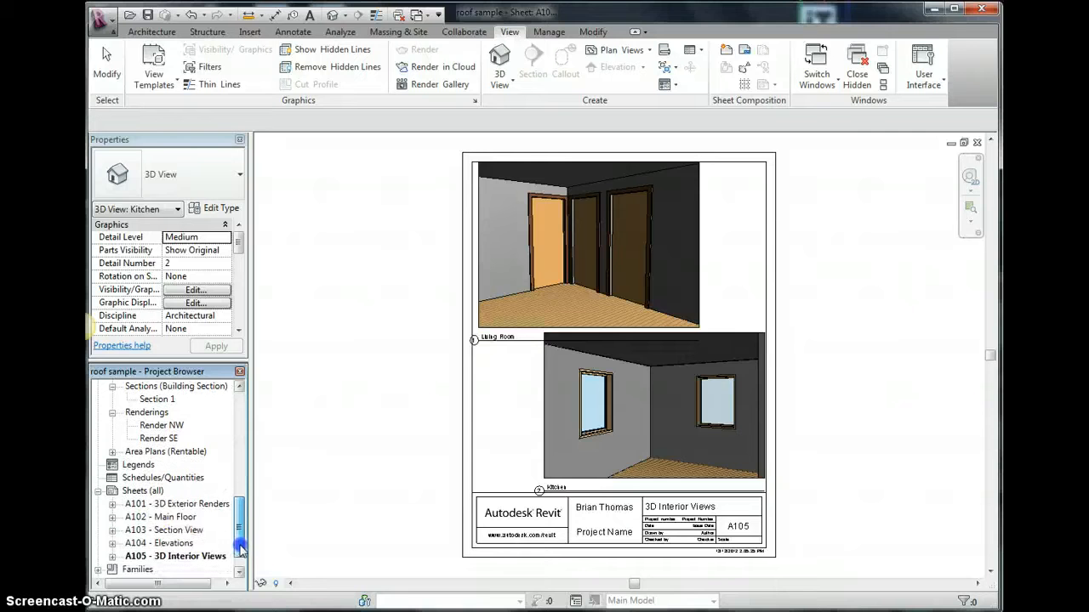
double_click(182, 504)
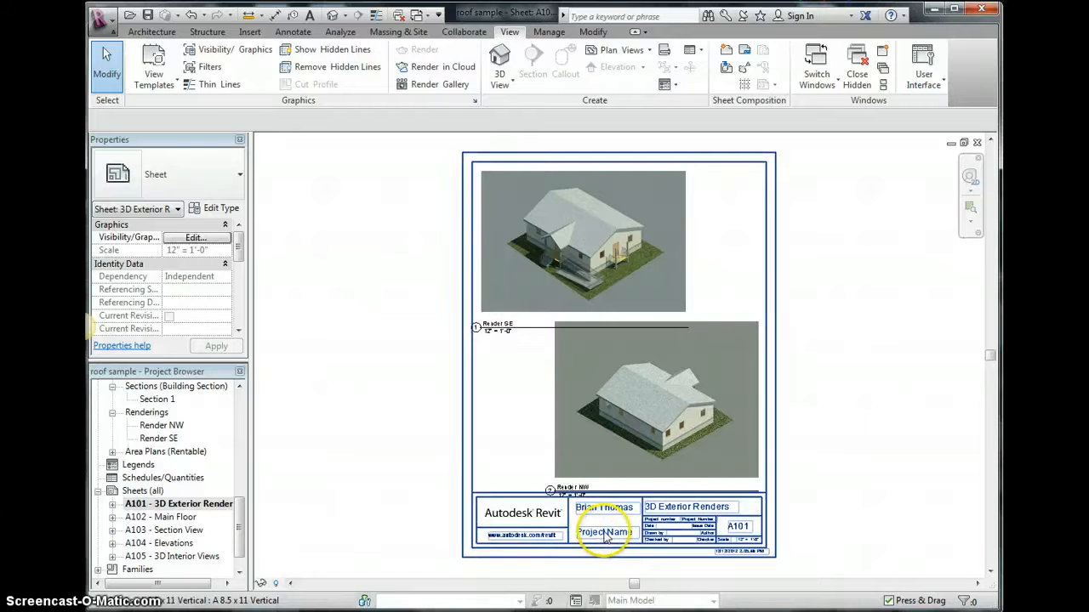
scroll(687, 534, up, 3)
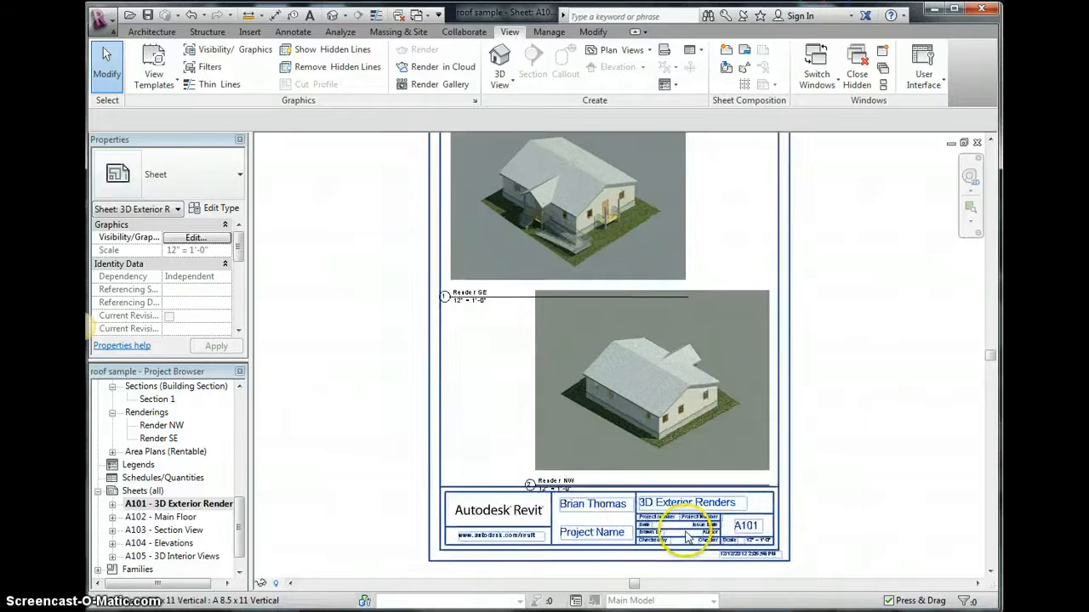
scroll(688, 534, down, 4)
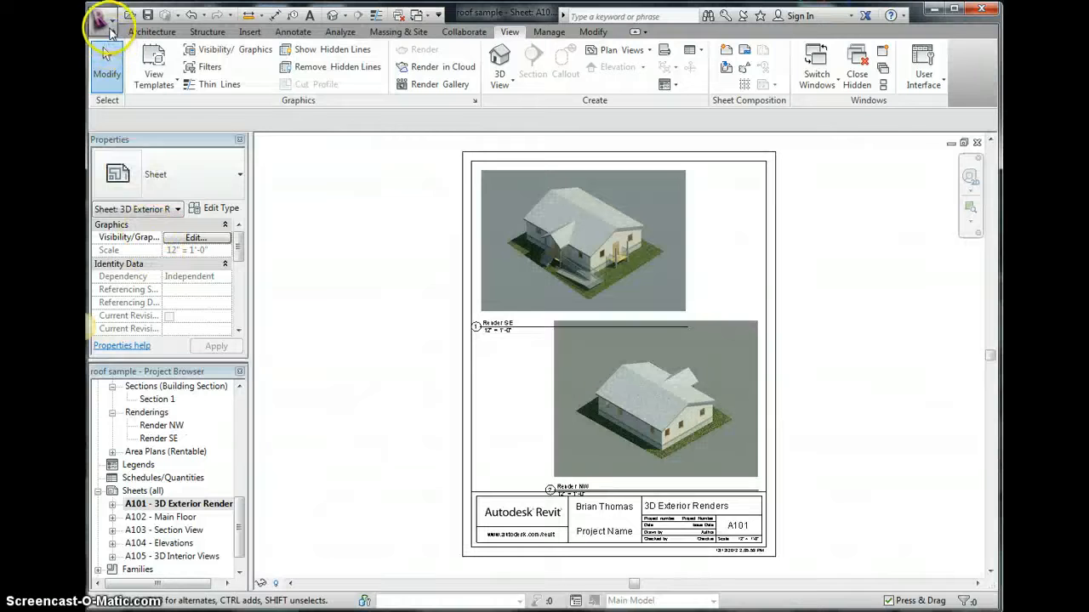
- Open the Print dialog and change the print setup orientation to Portrait
click(107, 28)
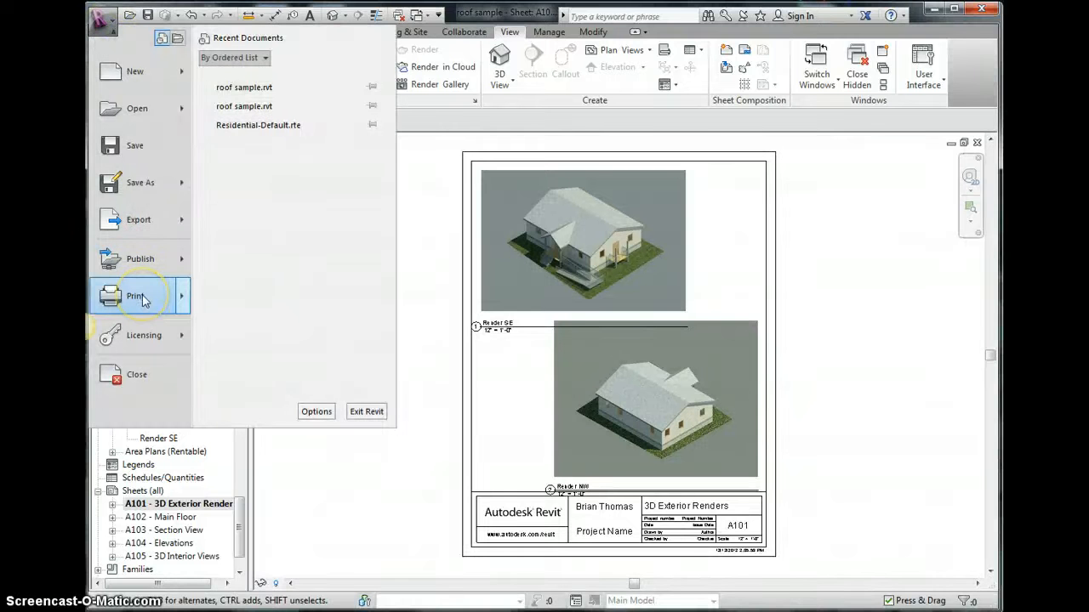
mouse_move(179, 303)
click(263, 96)
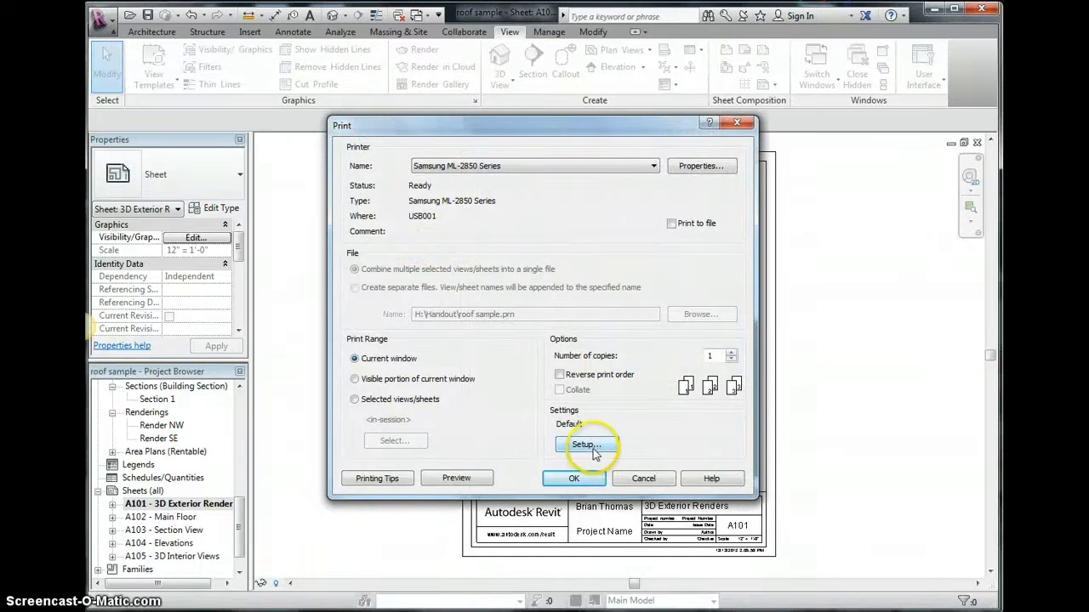
click(627, 166)
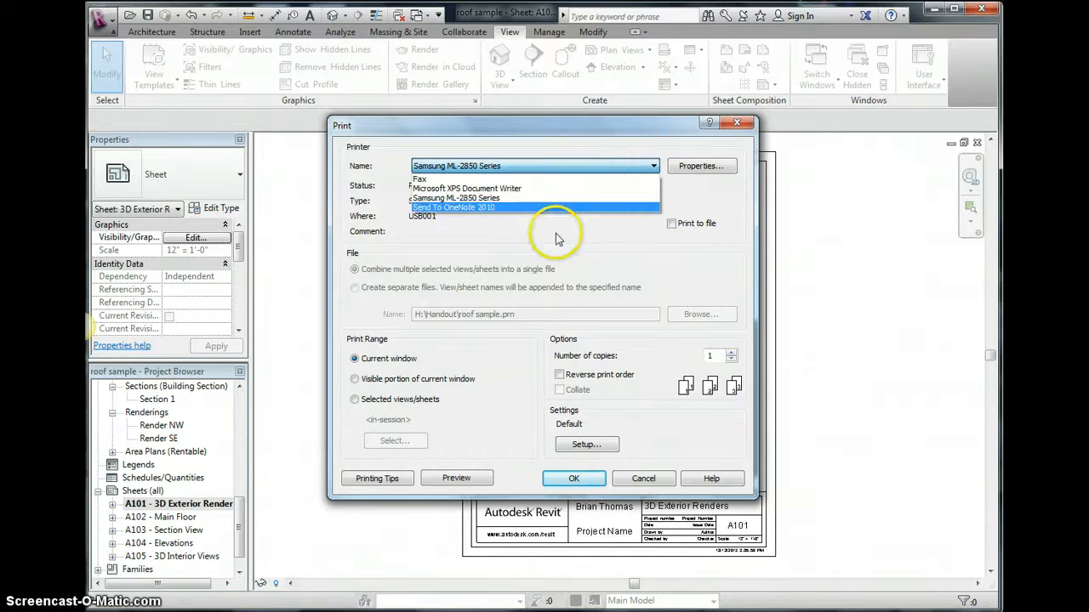
click(557, 239)
click(585, 445)
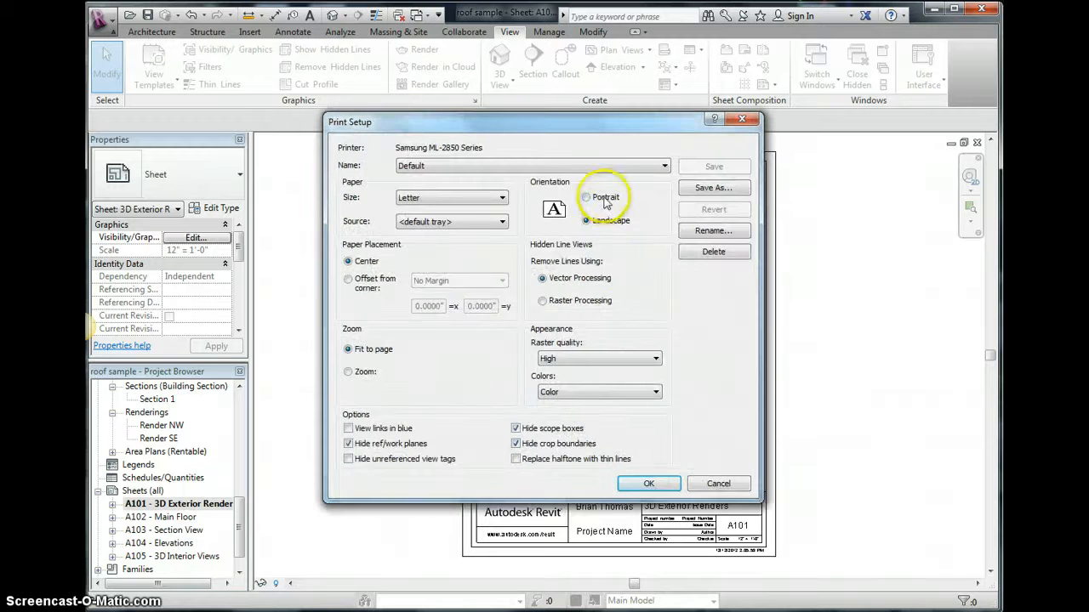
click(605, 198)
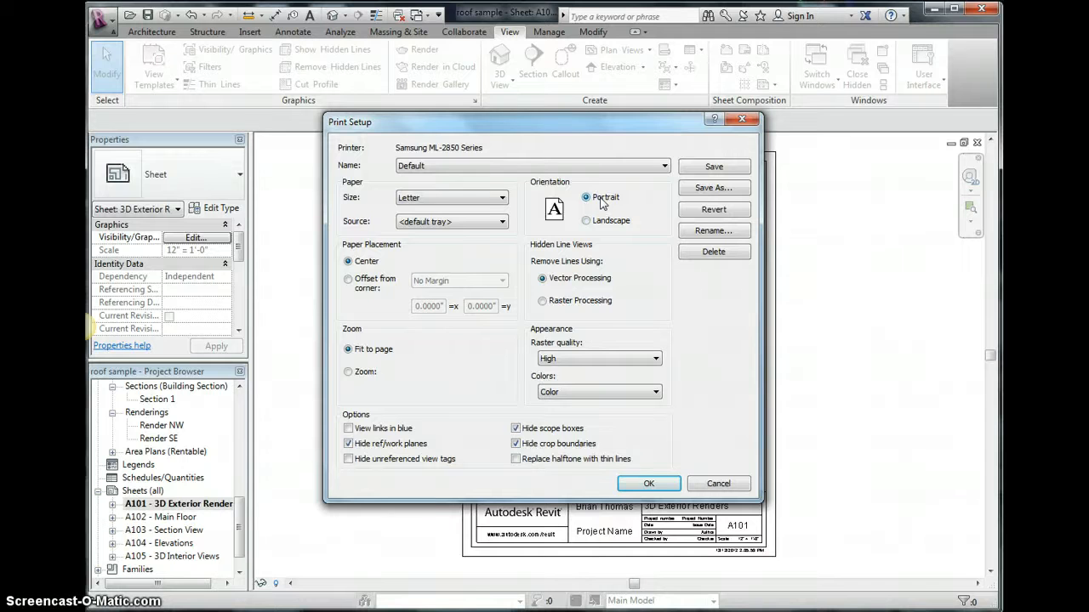
click(639, 482)
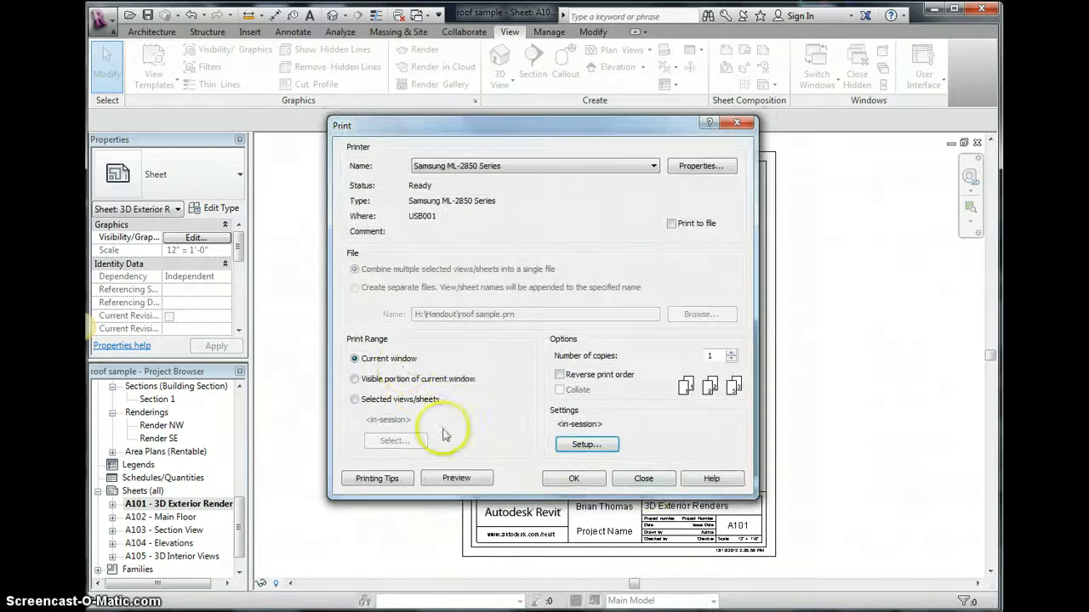